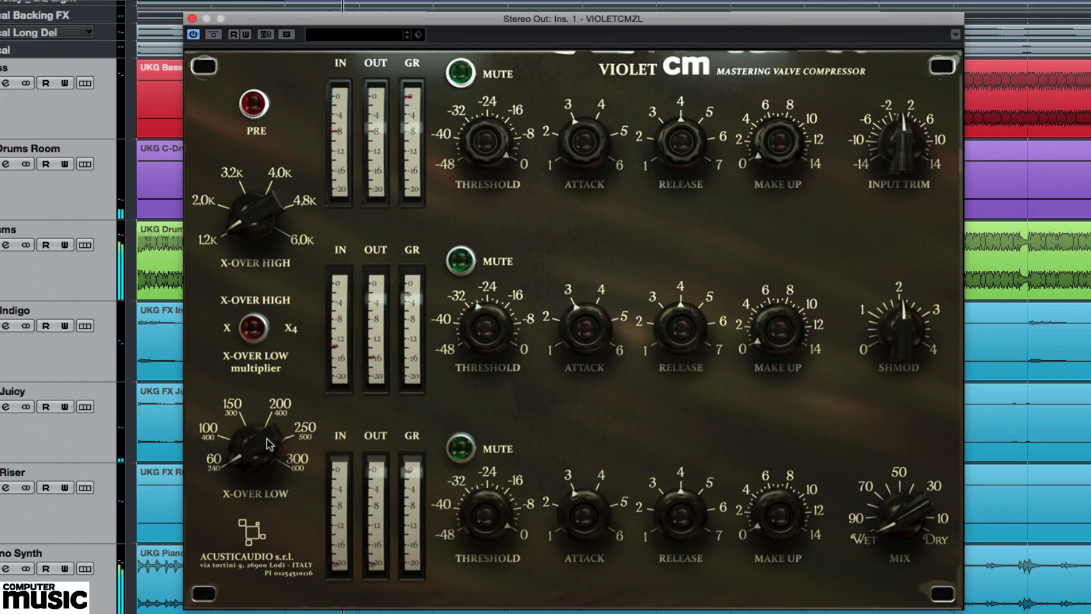
# Set X-Over Low to about 250 and the middle band's attack to about 1, release to about 2 and make-up to about 2.
pyautogui.moveTo(265, 452); pyautogui.dragTo(272, 325)
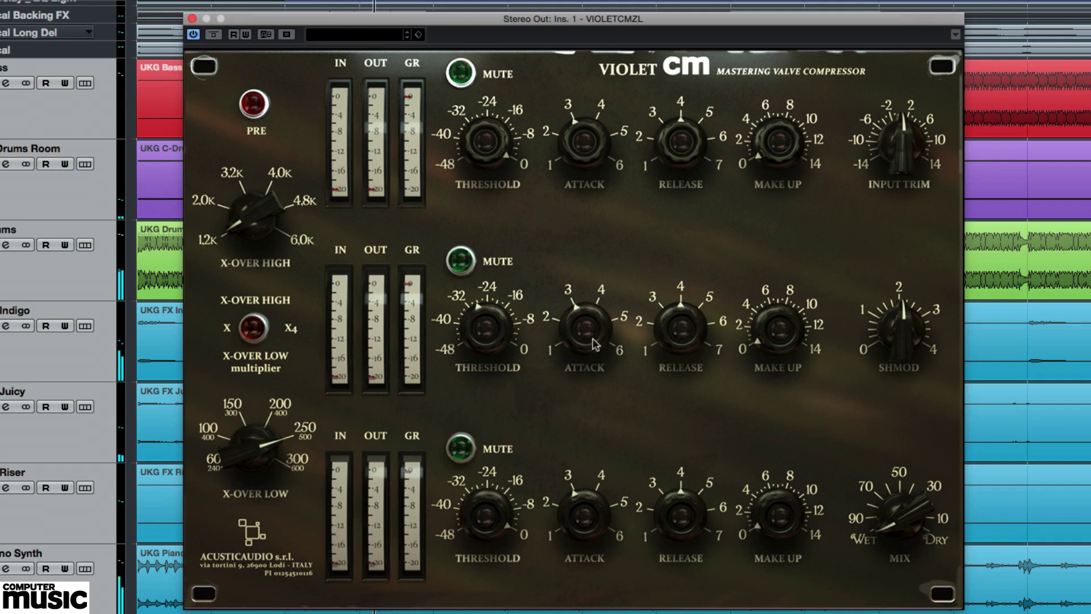
pyautogui.moveTo(593, 341); pyautogui.dragTo(596, 376)
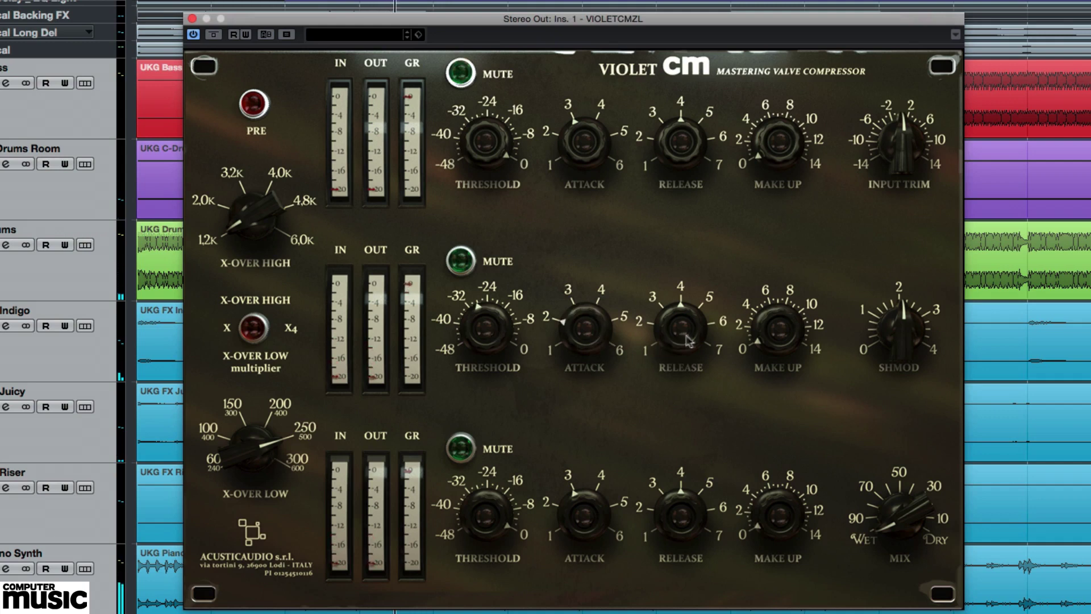
pyautogui.moveTo(685, 340); pyautogui.dragTo(674, 380)
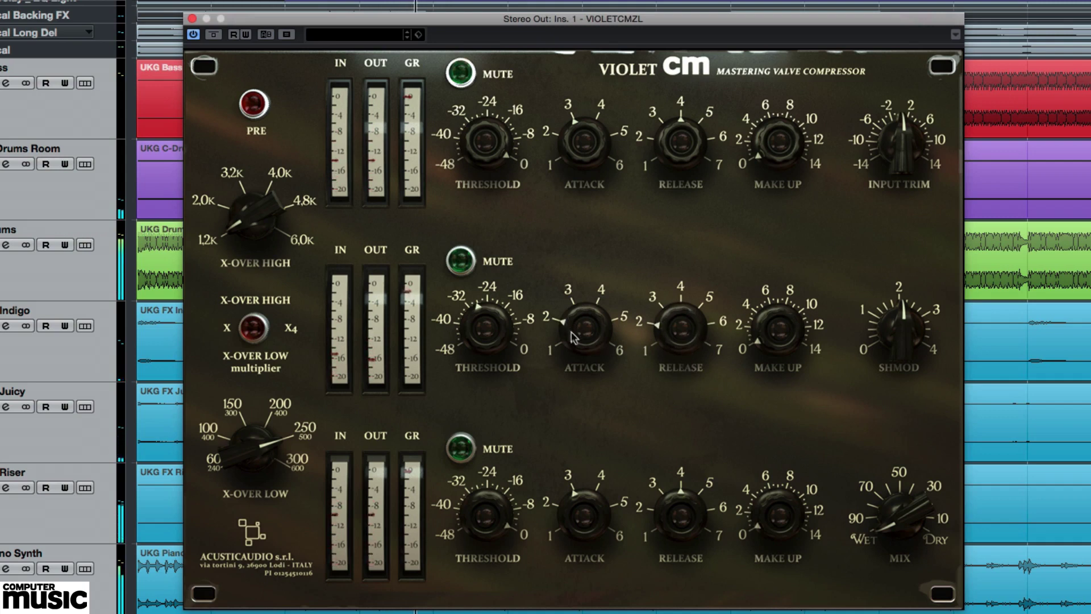
pyautogui.moveTo(570, 332); pyautogui.dragTo(584, 392)
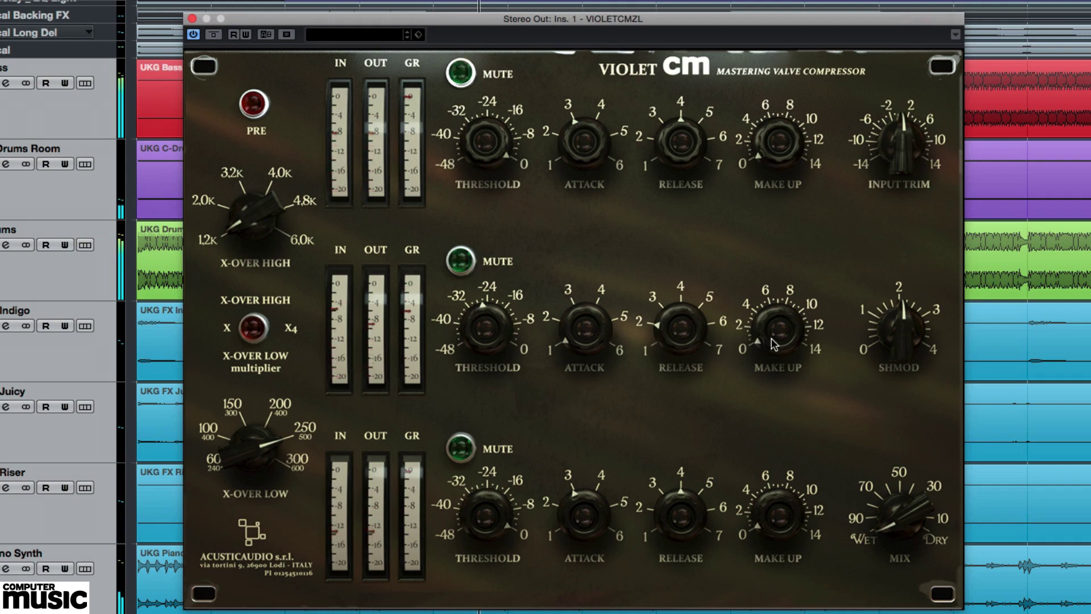
pyautogui.moveTo(772, 338); pyautogui.dragTo(774, 326)
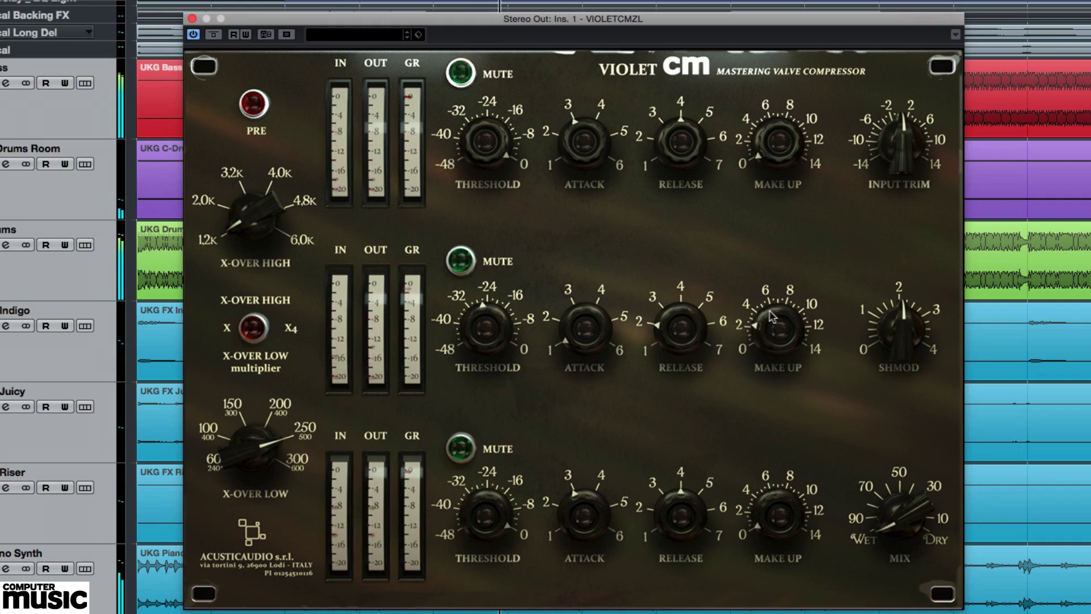
# Switch on PRE and the x4 crossover multiplier, and raise the Input Trim.
pyautogui.click(256, 107)
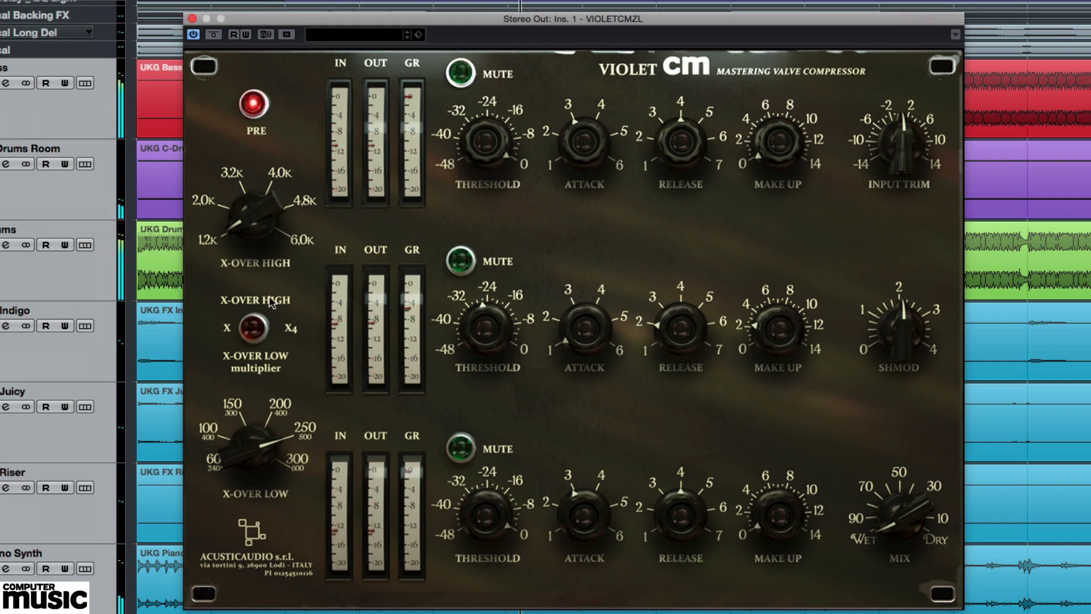
pyautogui.click(256, 329)
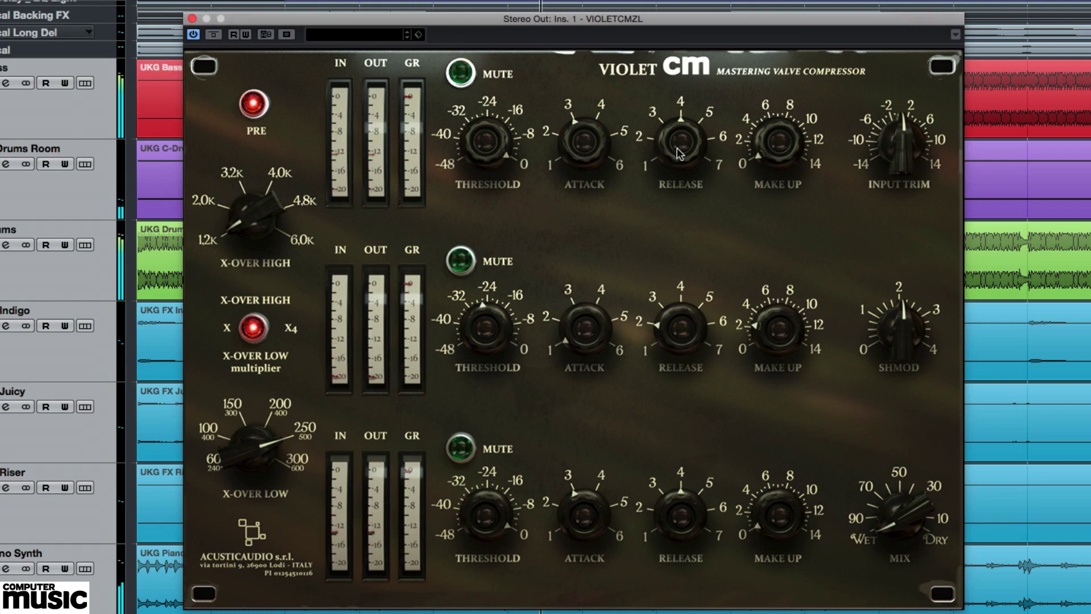
pyautogui.moveTo(906, 165); pyautogui.dragTo(912, 56)
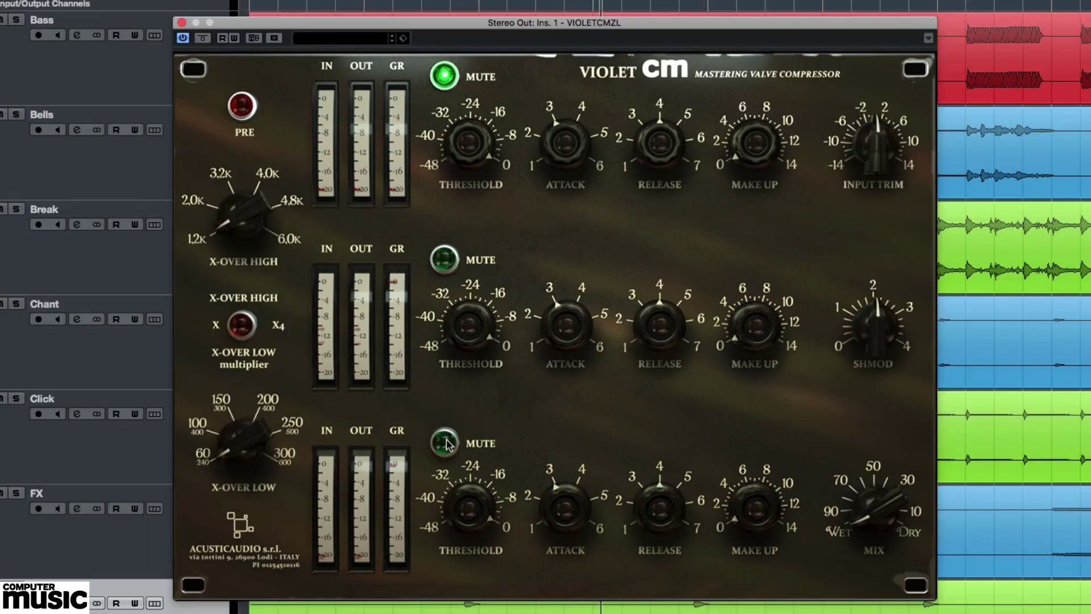
# Mute the low band and set the crossovers to 300 for X-Over Low and 6.0k for X-Over High.
pyautogui.click(446, 444)
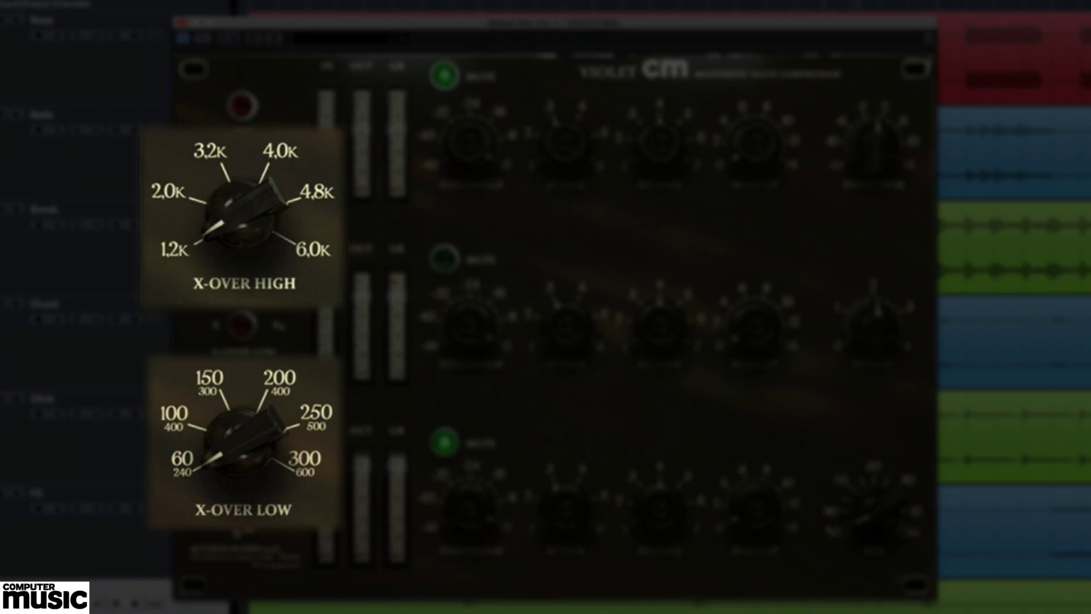
pyautogui.moveTo(258, 456); pyautogui.dragTo(260, 382)
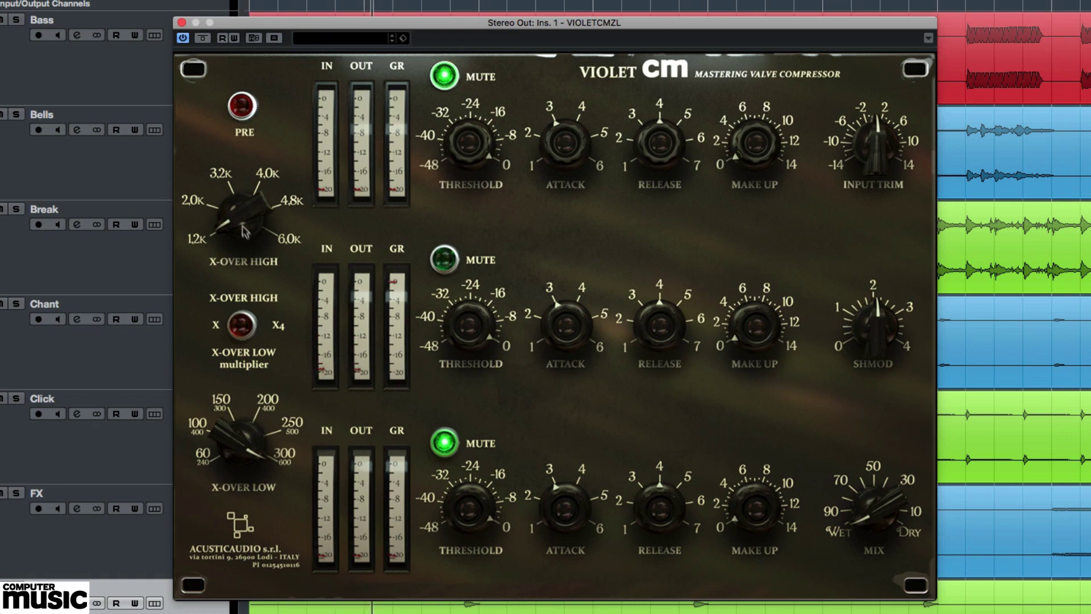
pyautogui.moveTo(245, 227); pyautogui.dragTo(255, 191)
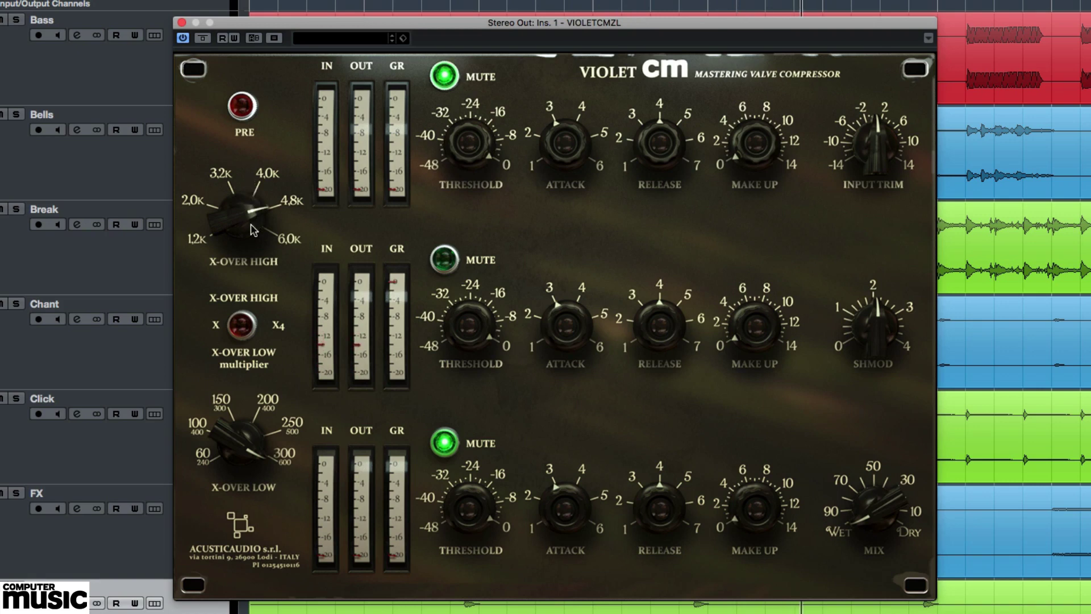
pyautogui.moveTo(250, 230); pyautogui.dragTo(257, 204)
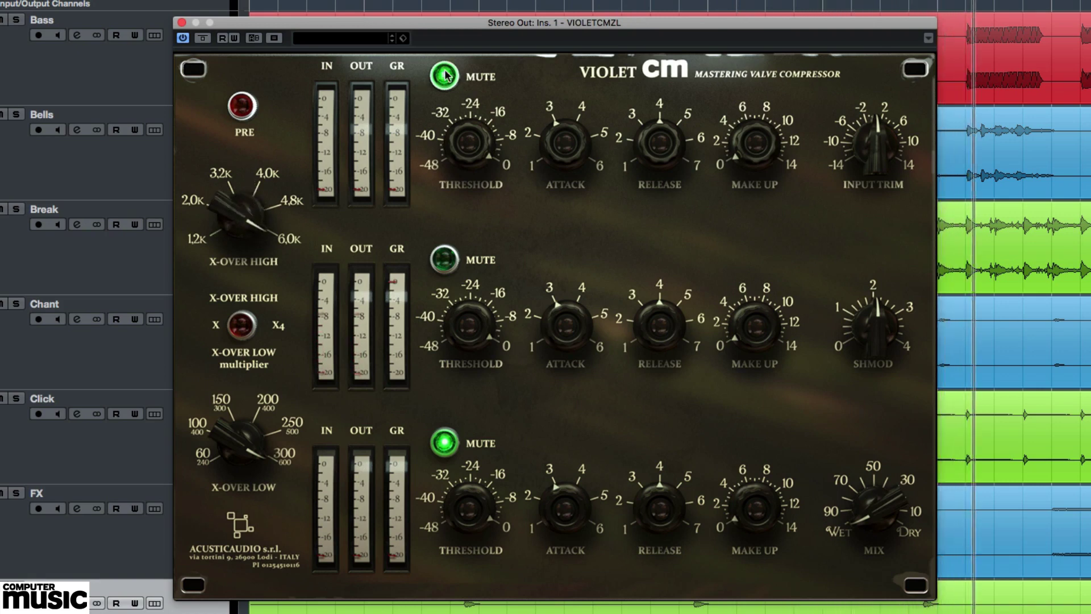
# Unmute the high and low bands and switch the crossover multiplier to x4.
pyautogui.click(444, 445)
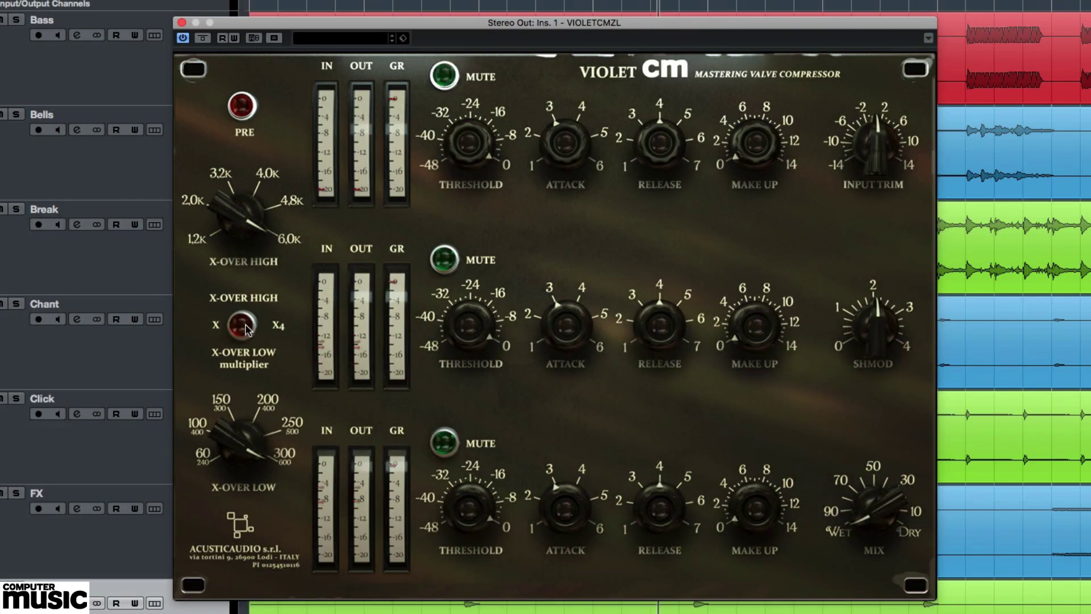
pyautogui.click(243, 326)
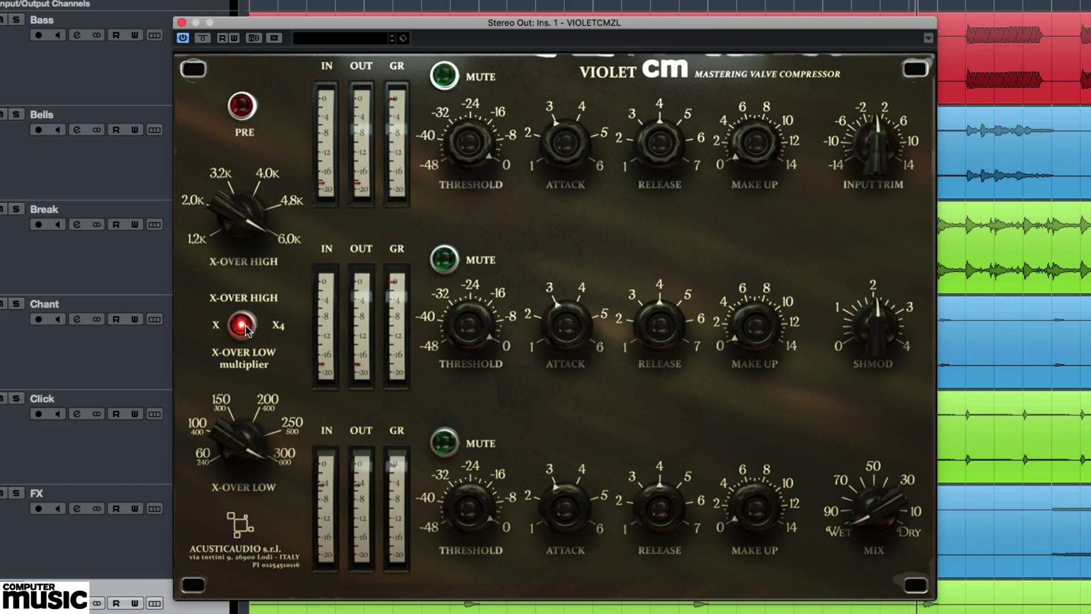
pyautogui.click(243, 325)
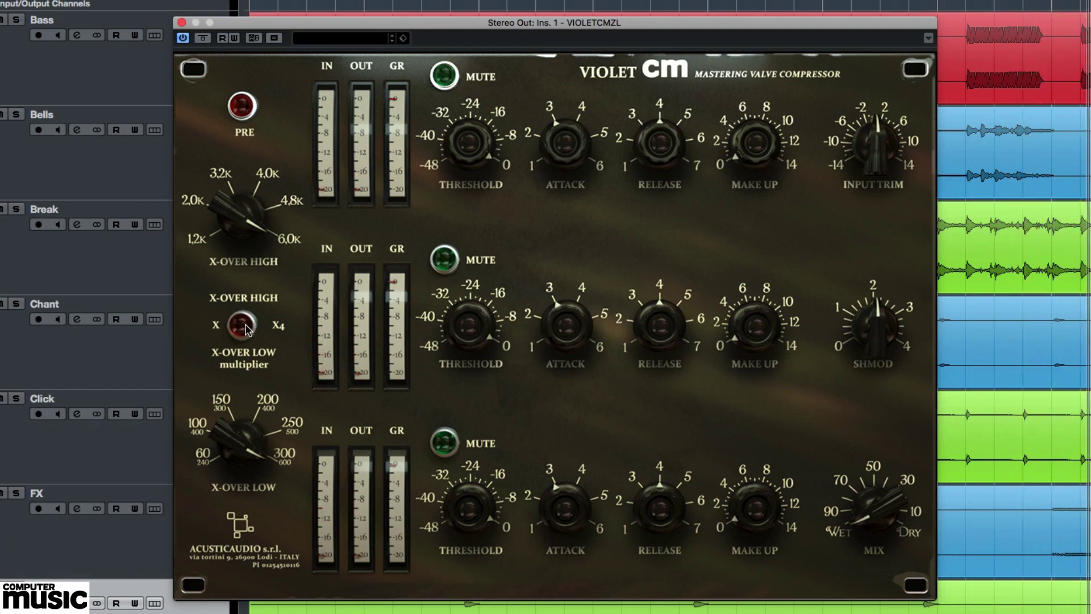
pyautogui.click(243, 326)
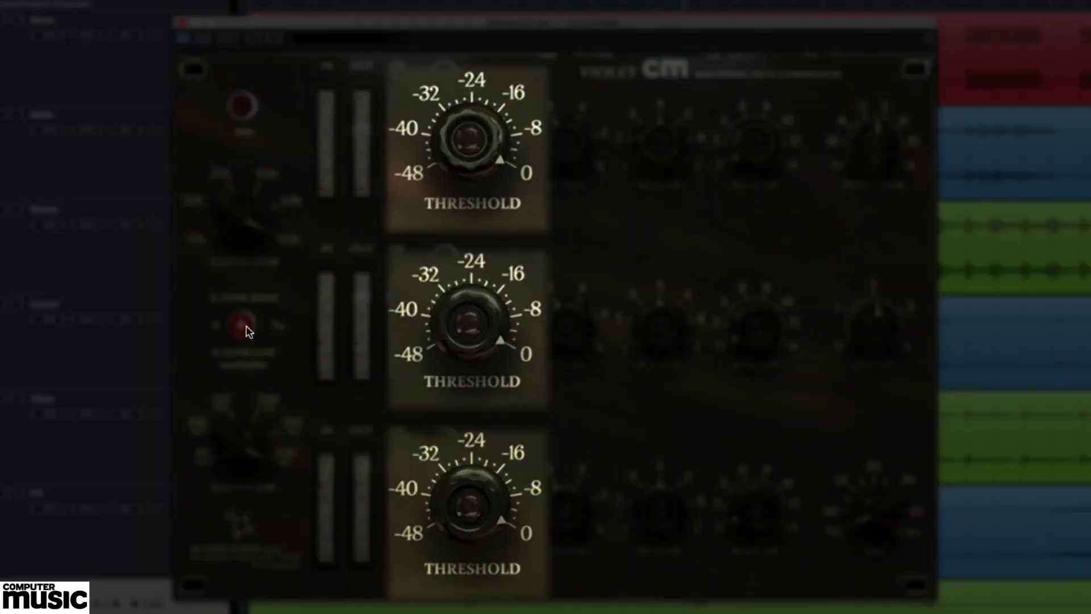
# Lower the thresholds of all three bands, with the high band at about -45 and the middle band at about -40.
pyautogui.moveTo(475, 146); pyautogui.dragTo(471, 284)
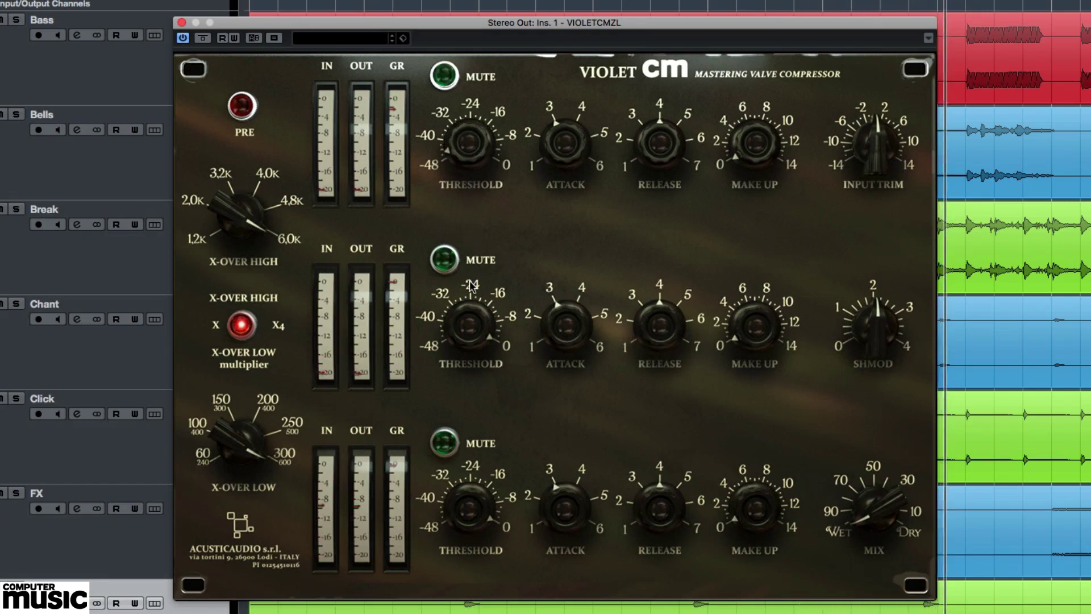
pyautogui.moveTo(471, 284); pyautogui.dragTo(473, 405)
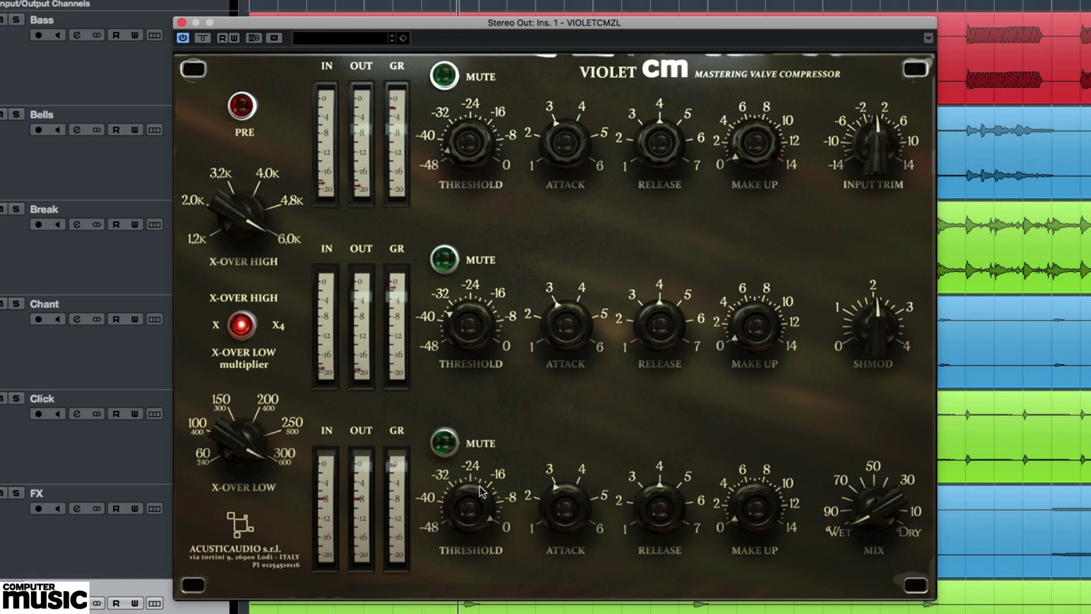
pyautogui.moveTo(479, 495); pyautogui.dragTo(472, 549)
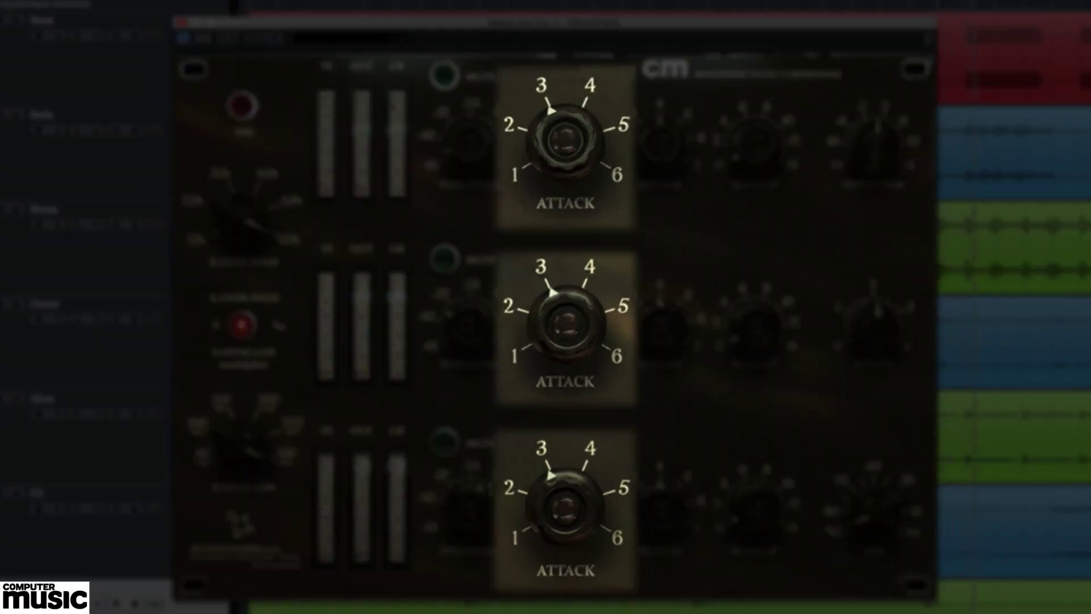
# Set the attack to about 1 on the high band and about 2 on the middle band, and slightly raise the low band's attack.
pyautogui.moveTo(579, 147); pyautogui.dragTo(575, 183)
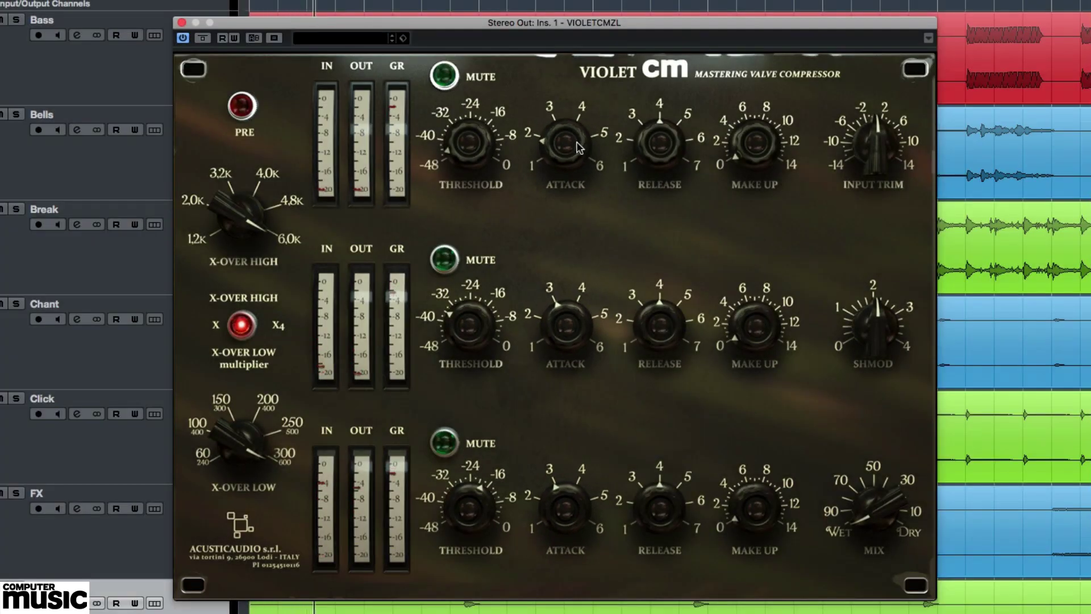
pyautogui.moveTo(579, 161); pyautogui.dragTo(580, 180)
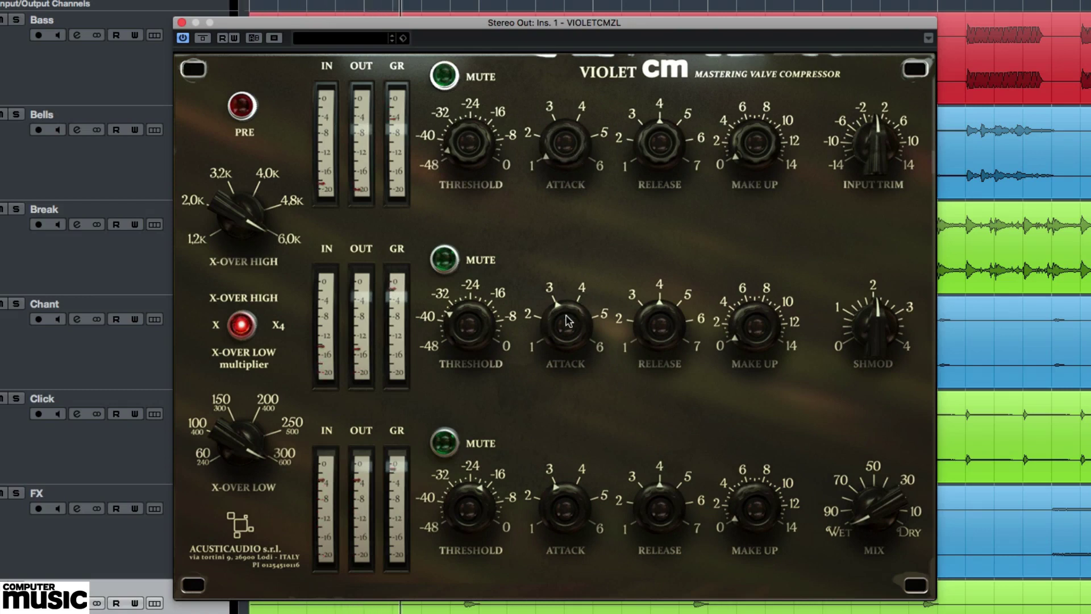
pyautogui.moveTo(574, 321); pyautogui.dragTo(572, 357)
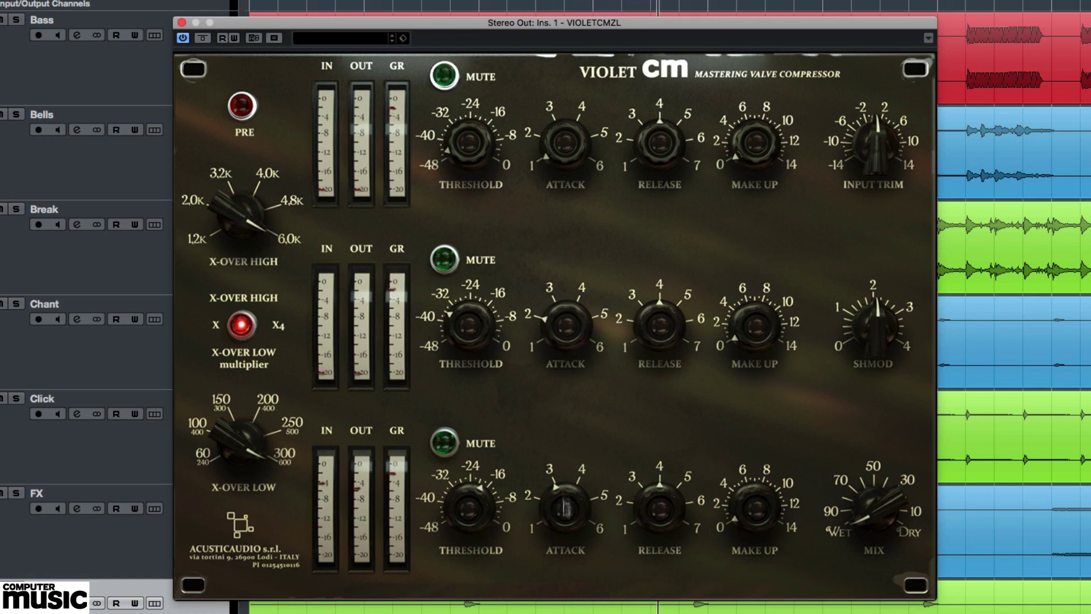
pyautogui.moveTo(571, 505); pyautogui.dragTo(578, 480)
# Set the release to about 2 on the high band, 1 on the middle band and 5 on the low band.
pyautogui.moveTo(679, 142); pyautogui.dragTo(661, 162)
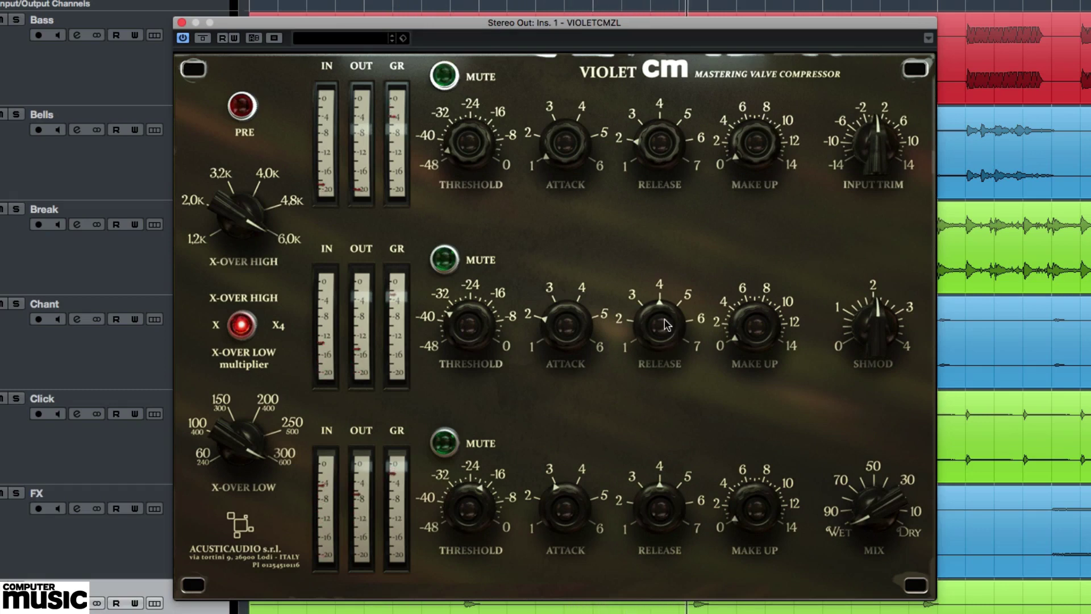
pyautogui.moveTo(666, 325); pyautogui.dragTo(662, 401)
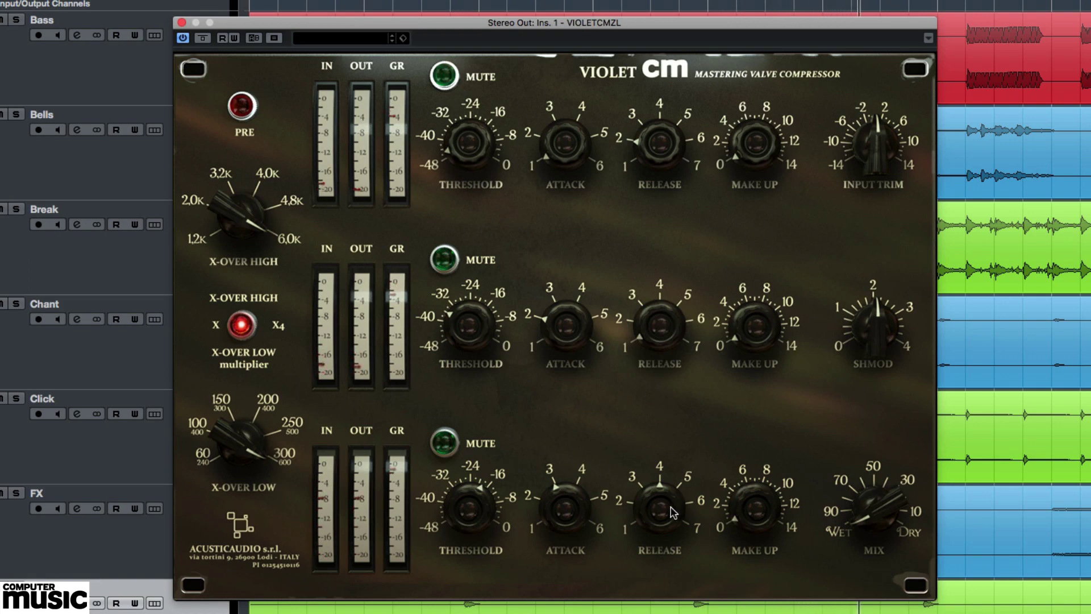
pyautogui.moveTo(673, 511); pyautogui.dragTo(684, 493)
# Raise the make-up gain to about 4 on the high and middle bands and about 2 on the low band.
pyautogui.moveTo(749, 150); pyautogui.dragTo(756, 109)
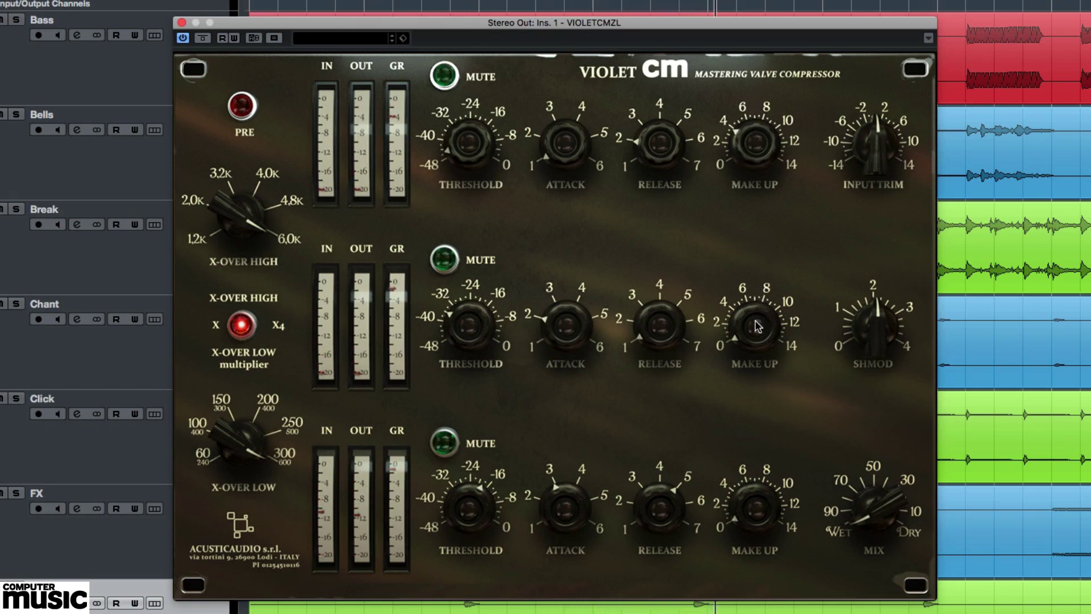
pyautogui.moveTo(756, 321); pyautogui.dragTo(759, 276)
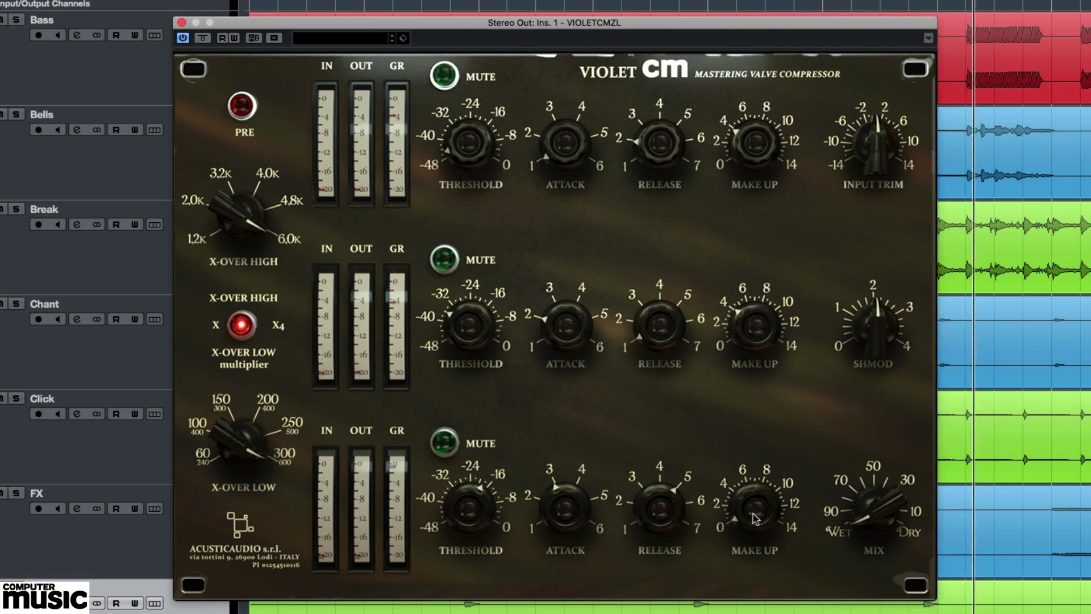
pyautogui.moveTo(751, 515); pyautogui.dragTo(749, 485)
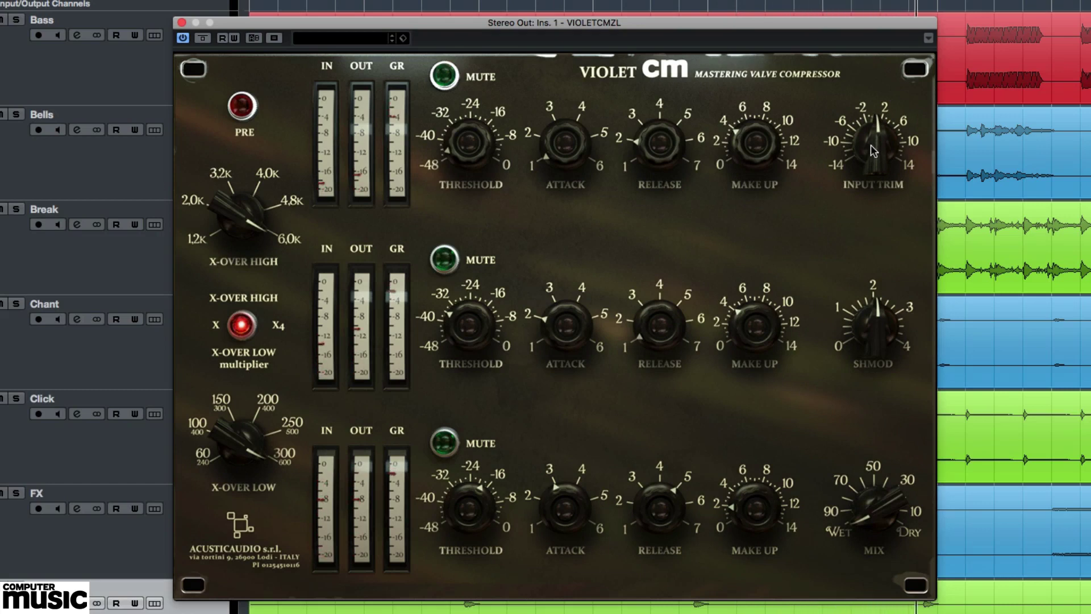
# Raise the Input Trim to 14 and turn it back down.
pyautogui.moveTo(870, 145); pyautogui.dragTo(885, 47)
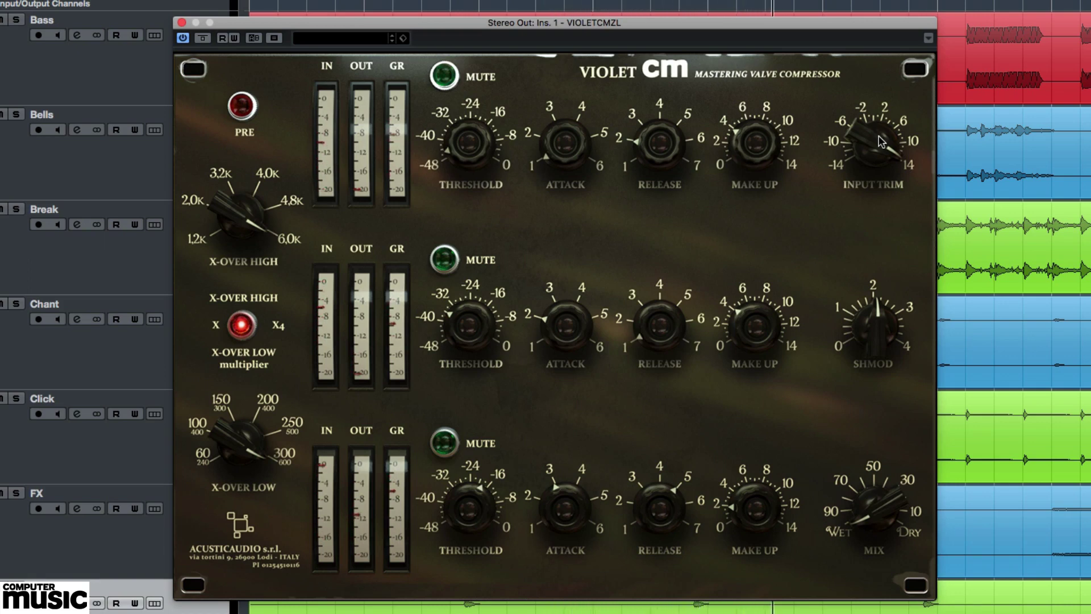
pyautogui.moveTo(879, 141); pyautogui.dragTo(876, 168)
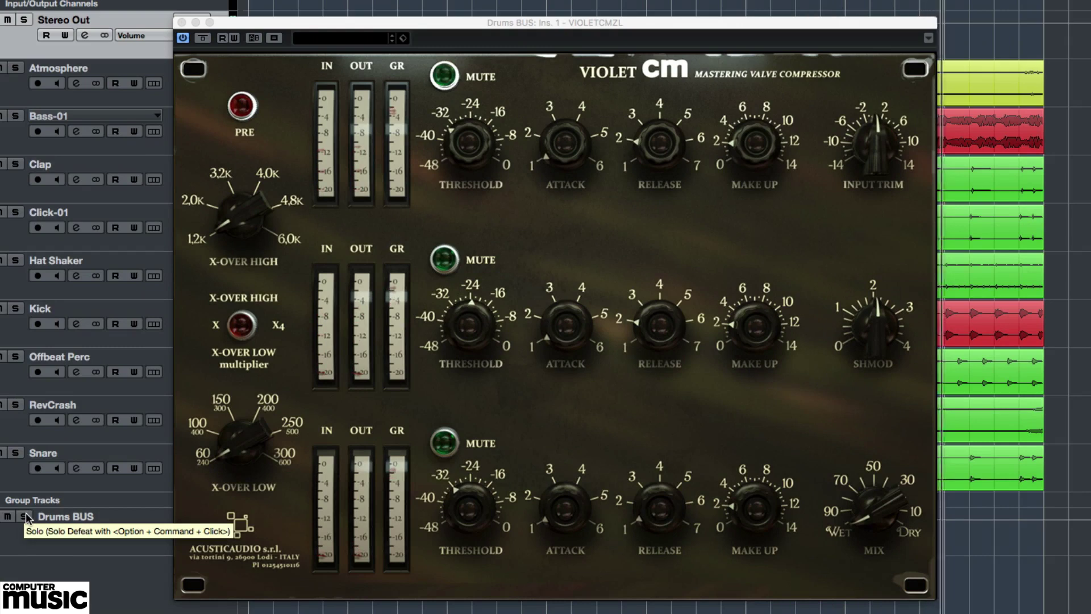
# Solo the Drums BUS group track, lower its compressor's SHMOD to 0 and return it to 2.
pyautogui.click(24, 516)
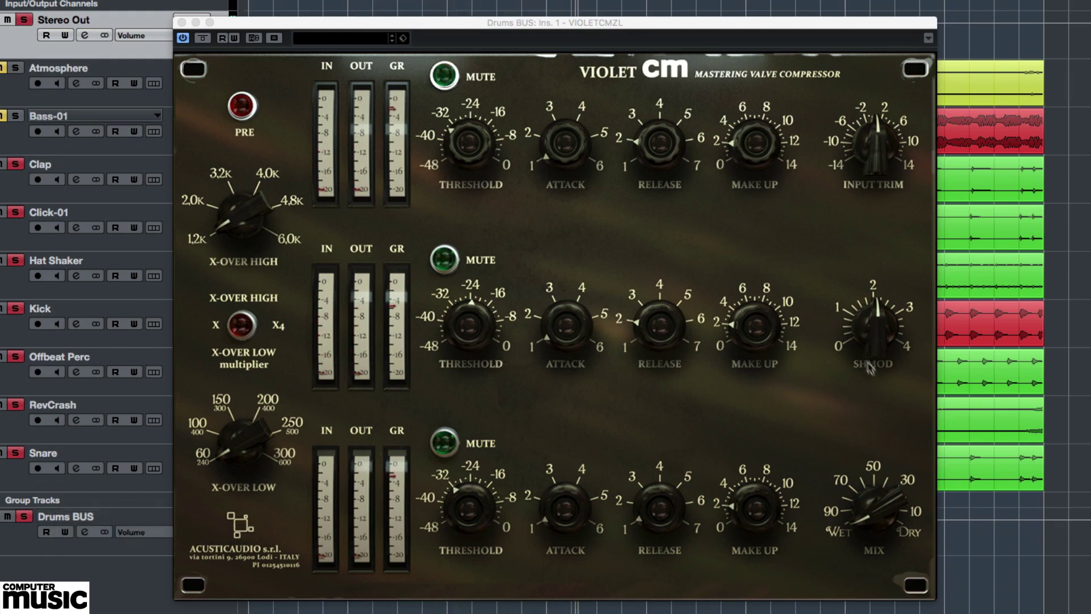
pyautogui.moveTo(880, 330); pyautogui.dragTo(871, 395)
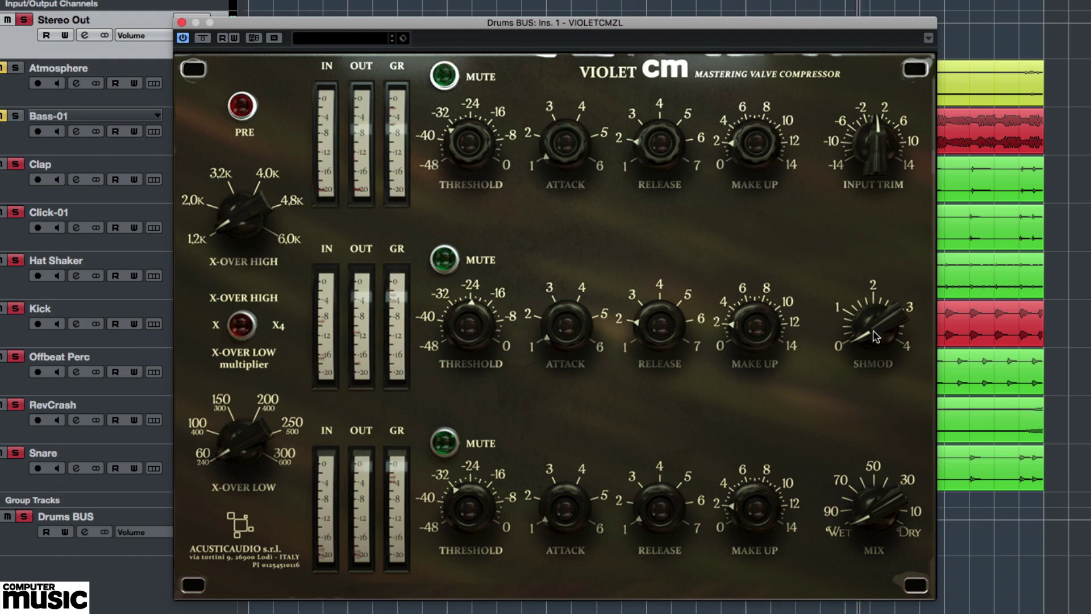
pyautogui.moveTo(876, 337); pyautogui.dragTo(883, 269)
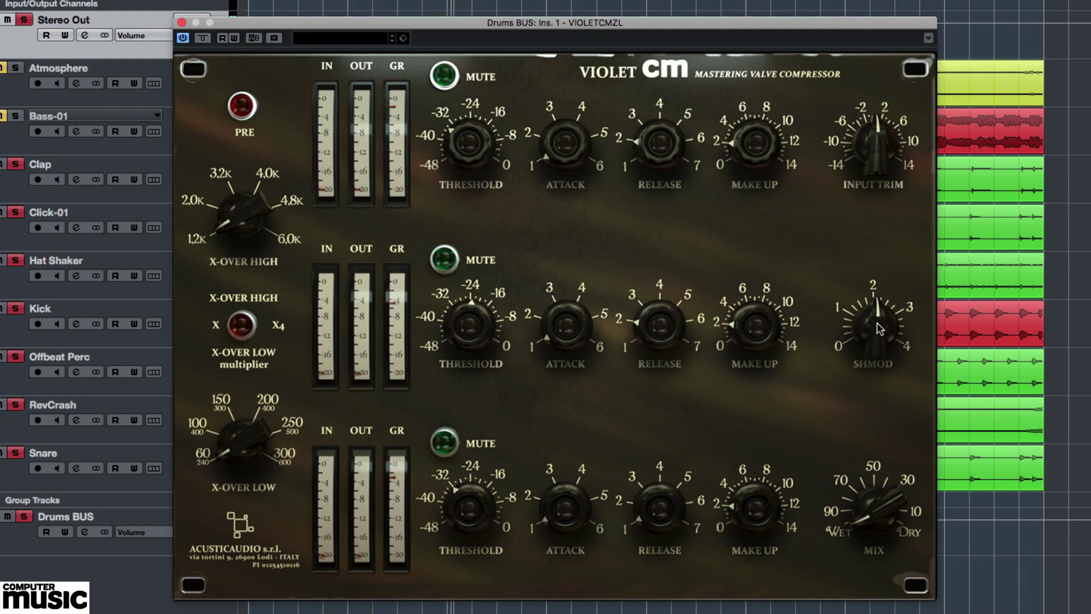
# Raise SHMOD to 4, bring it back to 2, and unsolo the Drums BUS.
pyautogui.moveTo(877, 322); pyautogui.dragTo(884, 247)
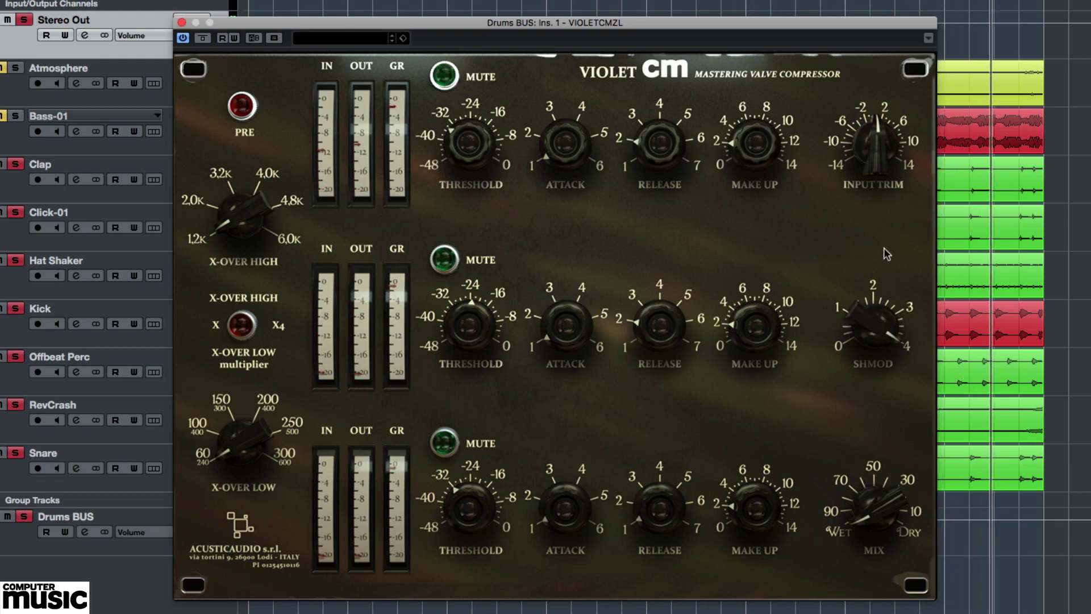
pyautogui.moveTo(867, 330); pyautogui.dragTo(873, 401)
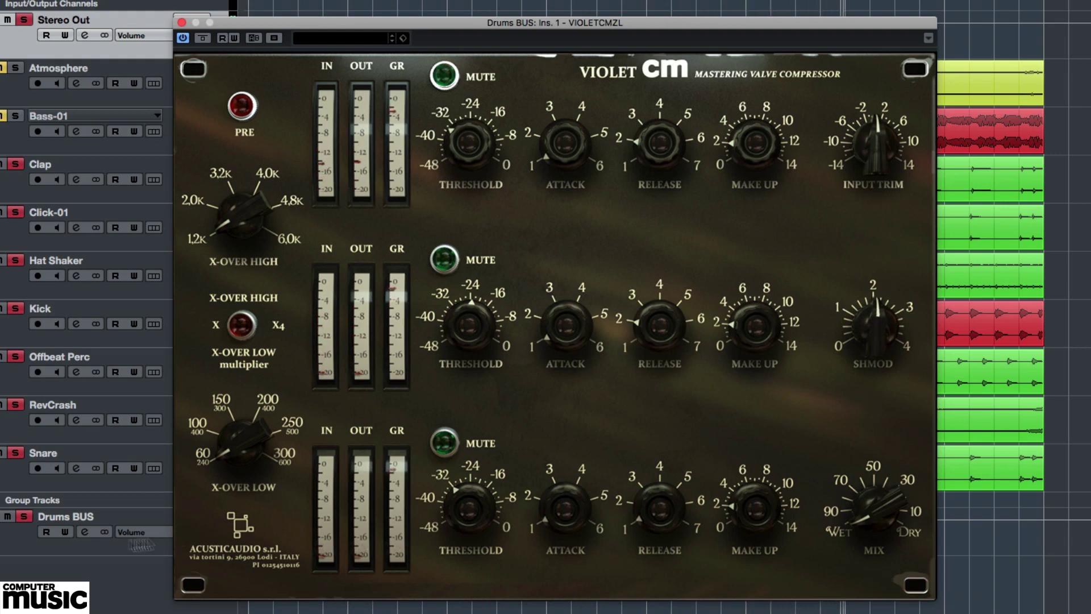
pyautogui.click(28, 516)
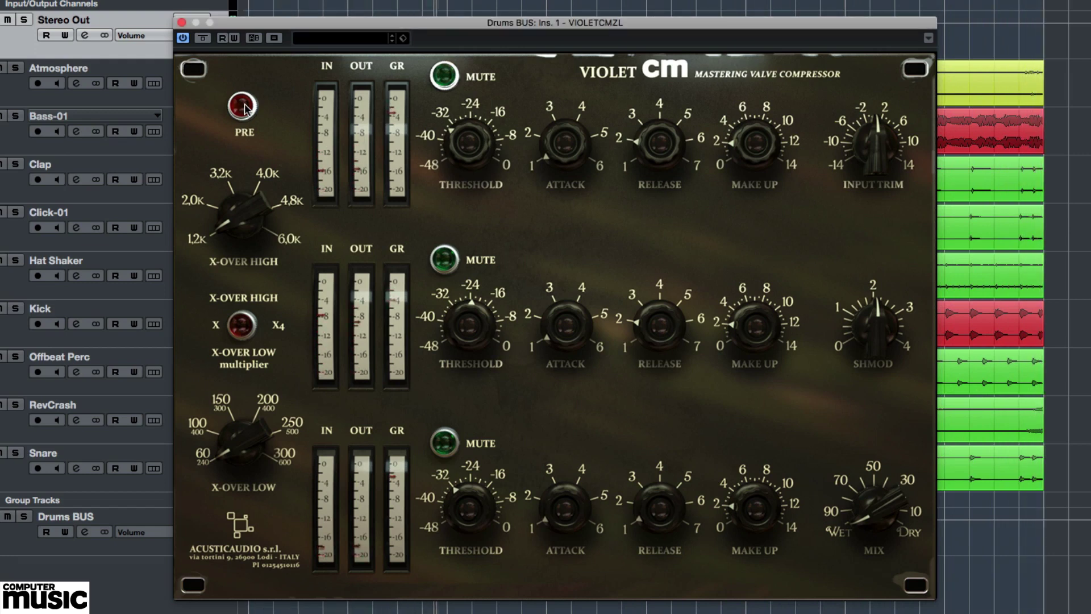
# Switch PRE on and off several times on the Drums BUS compressor to compare, leaving it on.
pyautogui.click(245, 109)
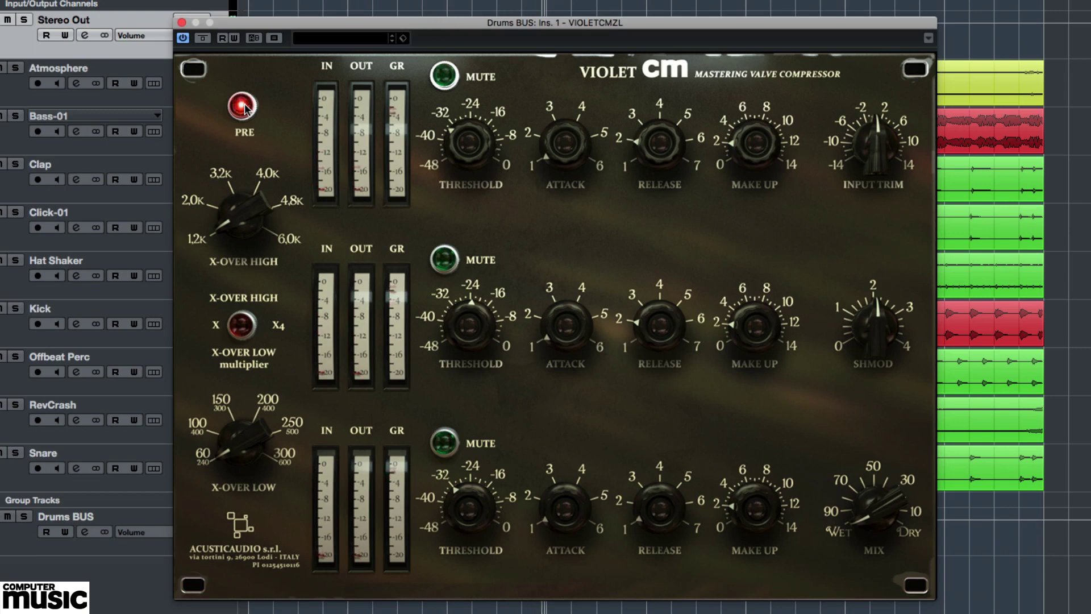
pyautogui.click(245, 109)
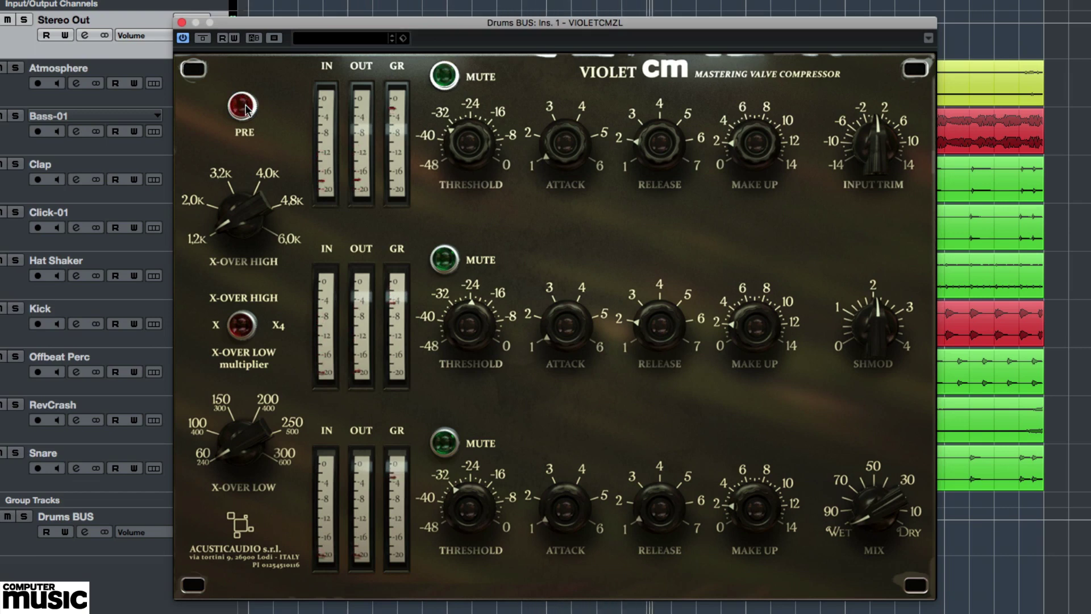
pyautogui.click(246, 110)
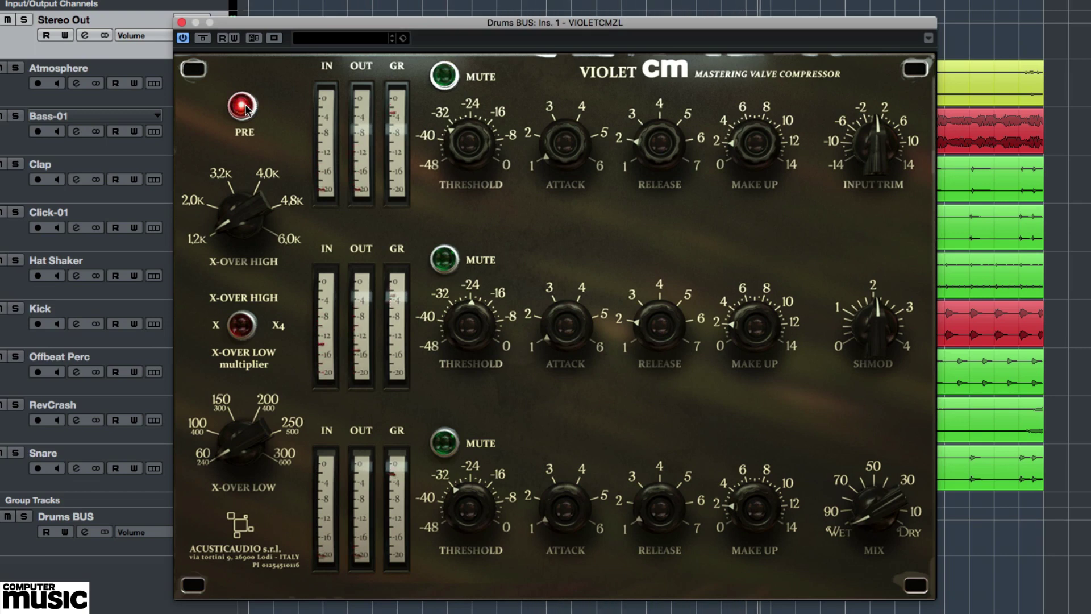
pyautogui.click(246, 109)
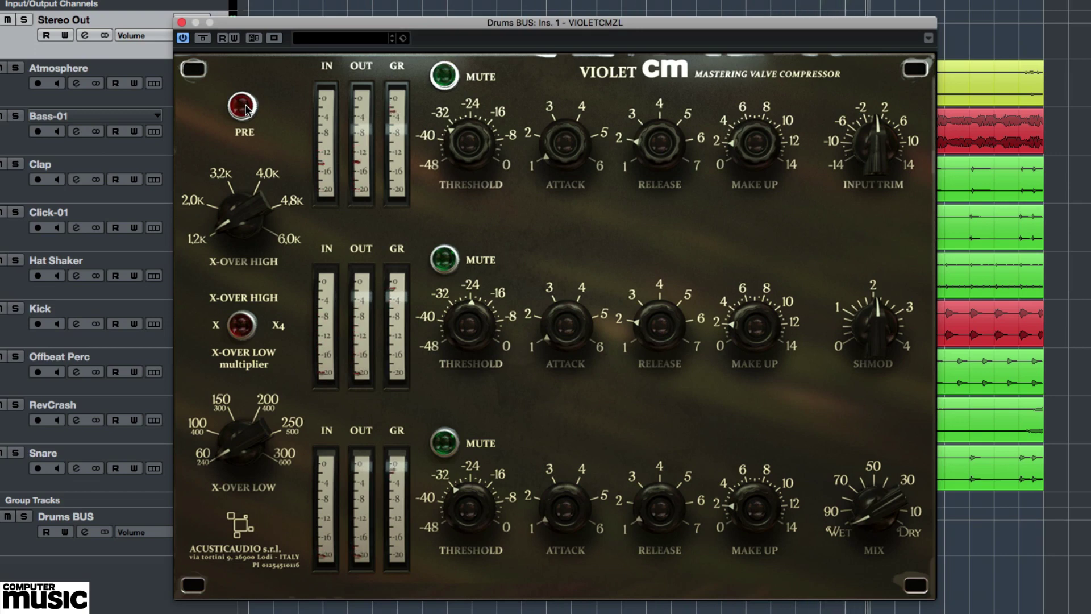
pyautogui.click(246, 109)
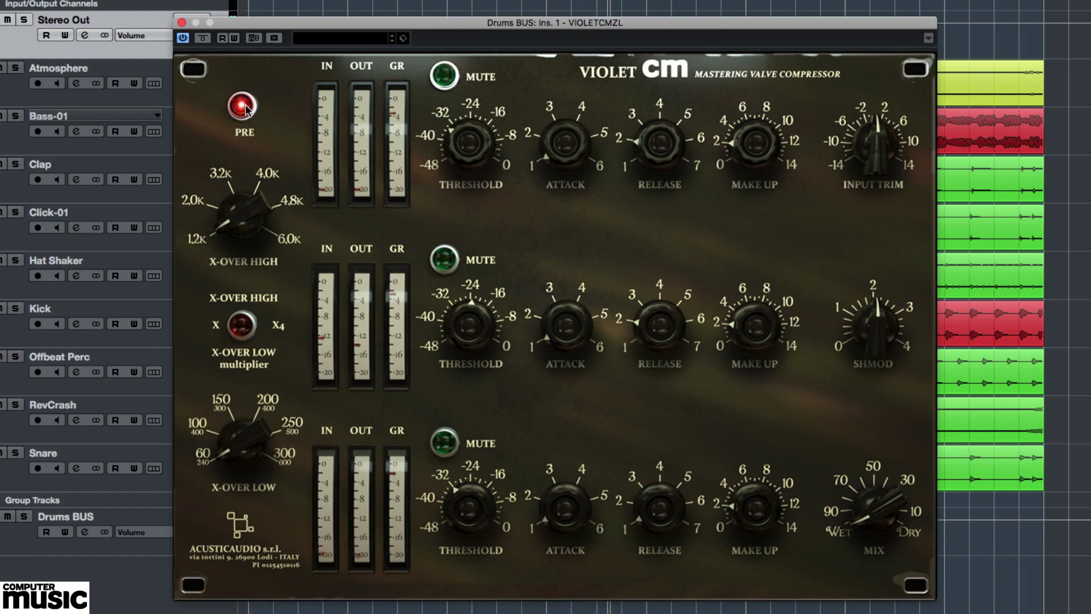
# Lower the Input Trim slightly on the Drums BUS compressor and close its plugin window.
pyautogui.moveTo(875, 155)
pyautogui.mouseDown()
pyautogui.moveTo(873, 67)
pyautogui.moveTo(874, 159)
pyautogui.mouseUp()
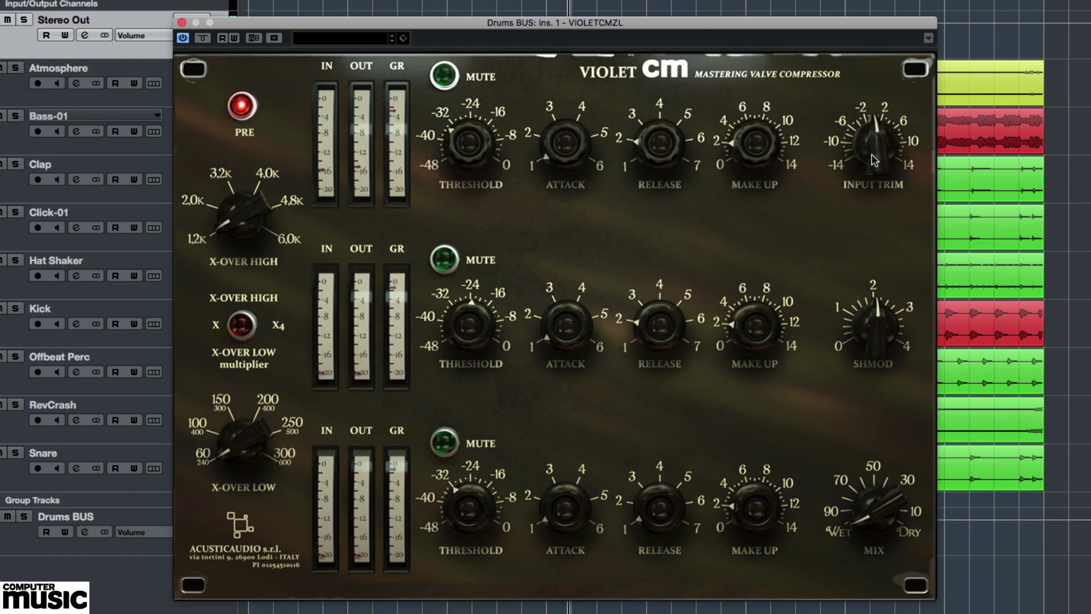
pyautogui.click(181, 22)
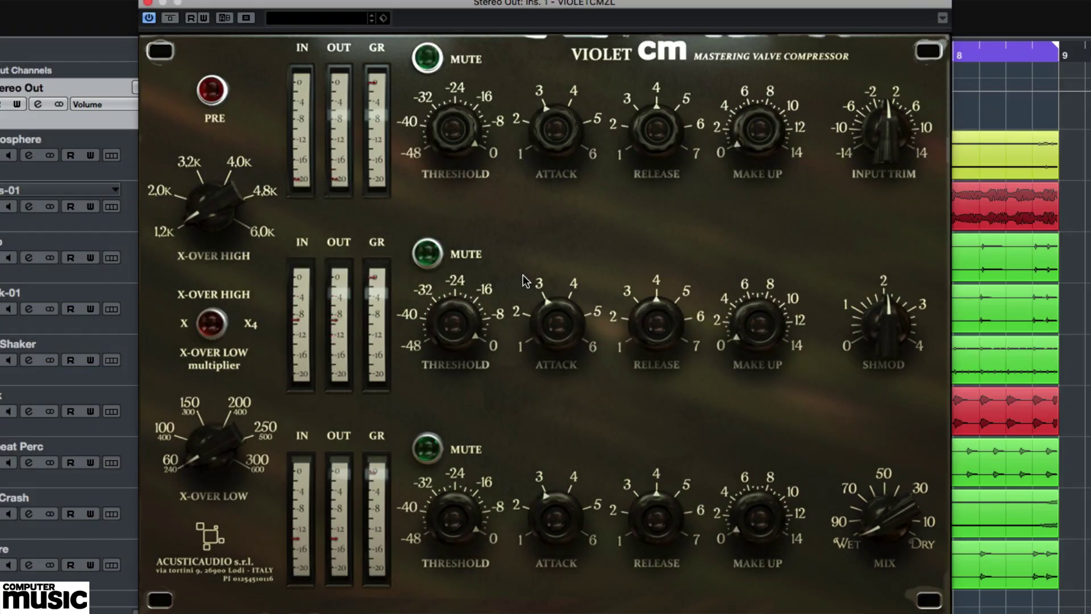
# Enable PRE on the Stereo Out compressor and set its Mix to about 90.
pyautogui.click(213, 92)
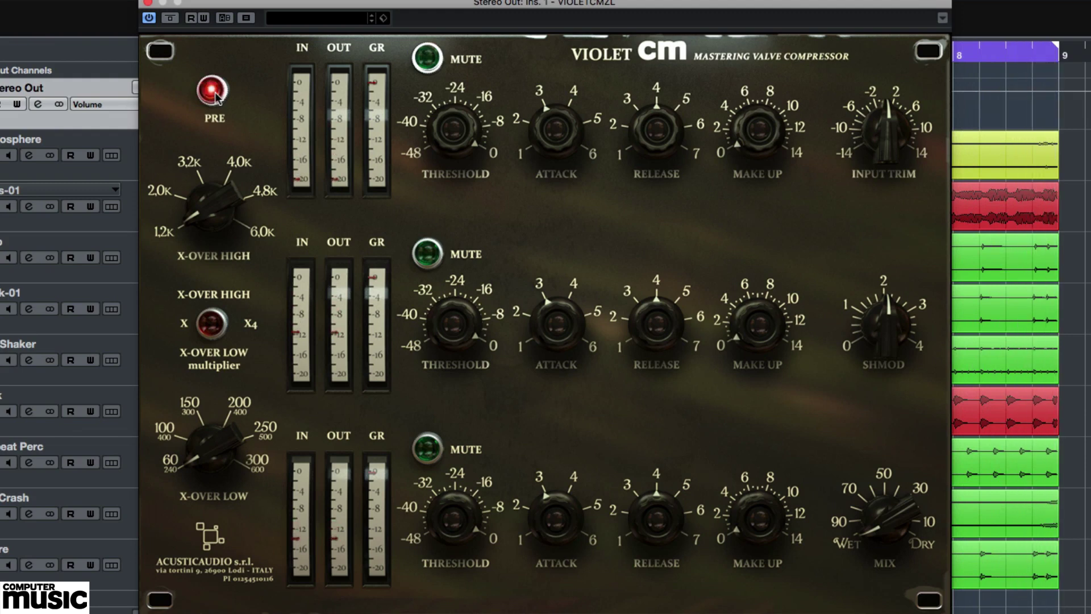
pyautogui.moveTo(897, 516); pyautogui.dragTo(897, 379)
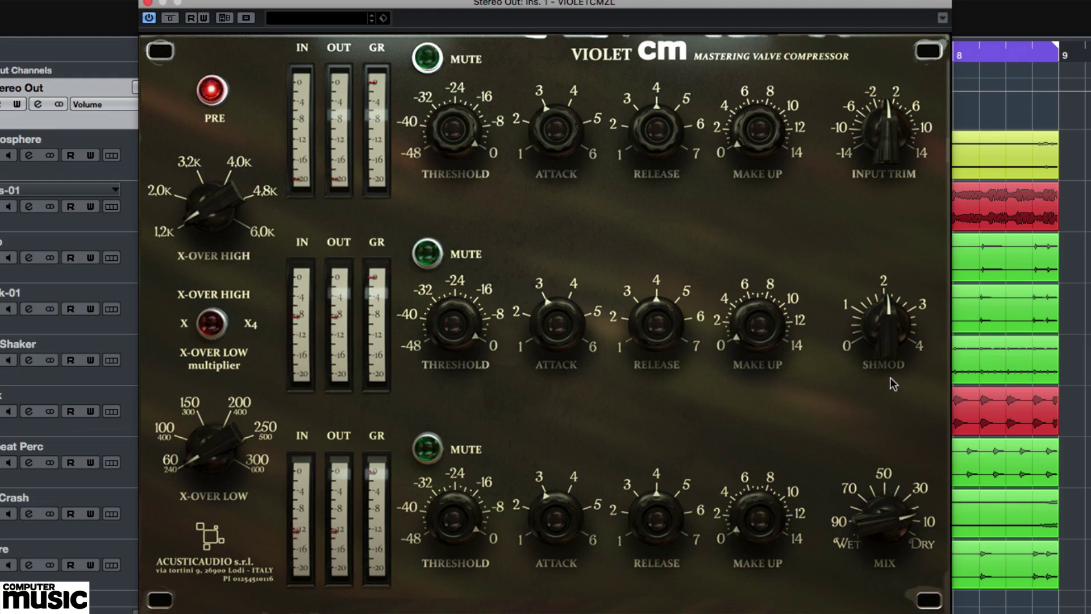
# Bypass and re-enable the Stereo Out compressor twice to compare the mix with and without it.
pyautogui.click(172, 17)
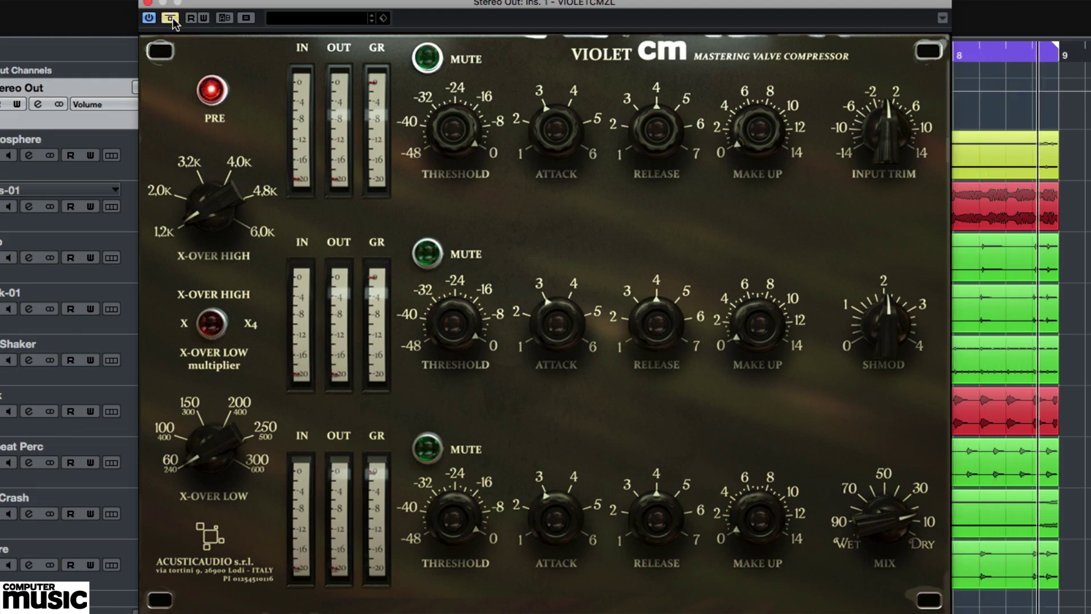
pyautogui.click(172, 18)
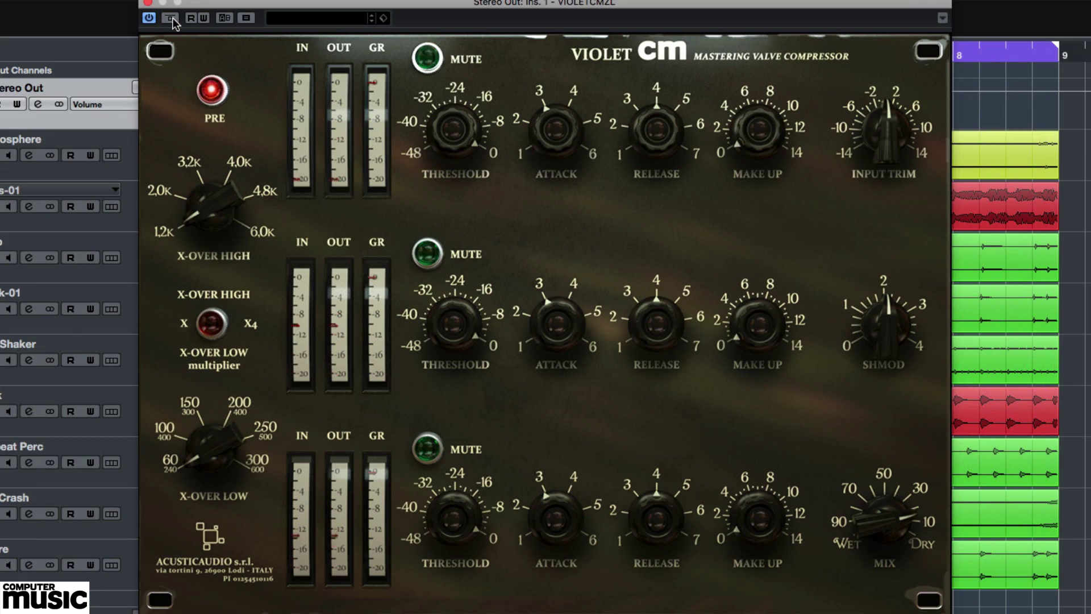
pyautogui.click(173, 18)
pyautogui.click(172, 18)
pyautogui.press('KP_Divide')
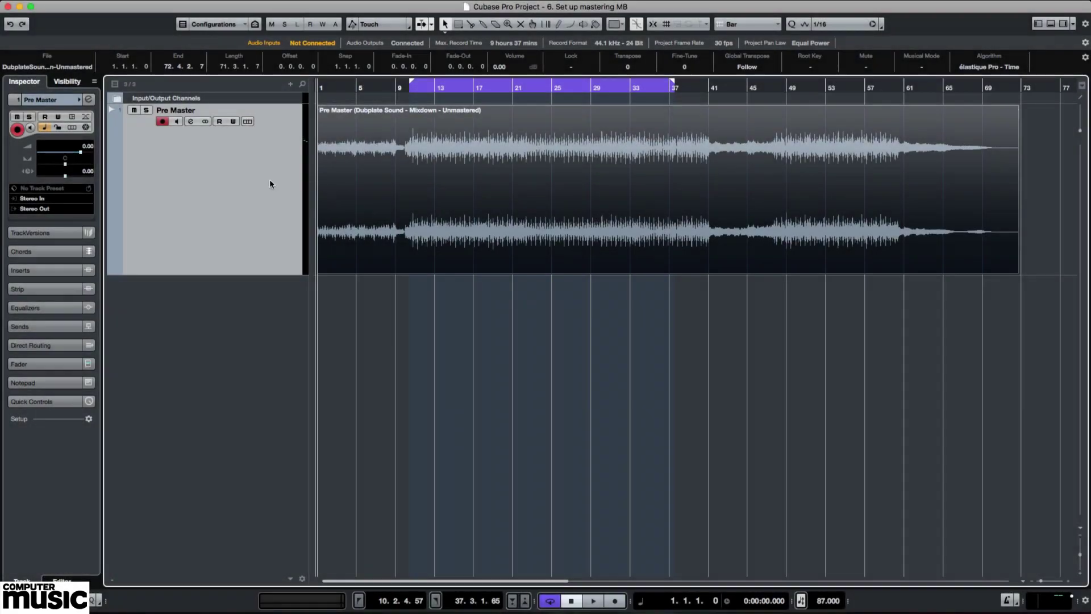
# Duplicate the Pre Master track in the mastering project, mute the original and start playback.
pyautogui.rightClick(269, 179)
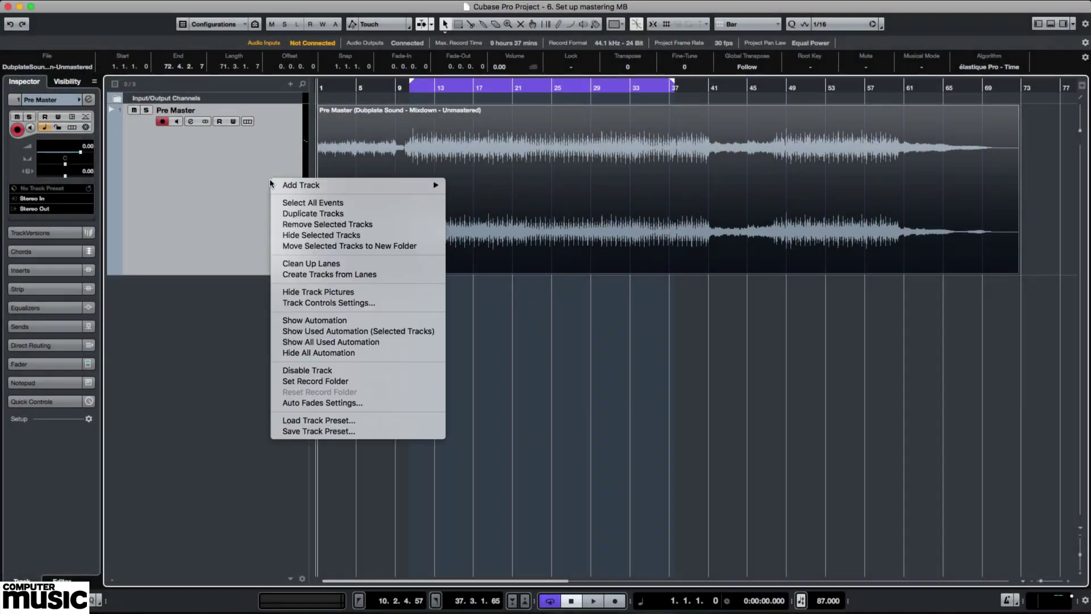
pyautogui.click(313, 214)
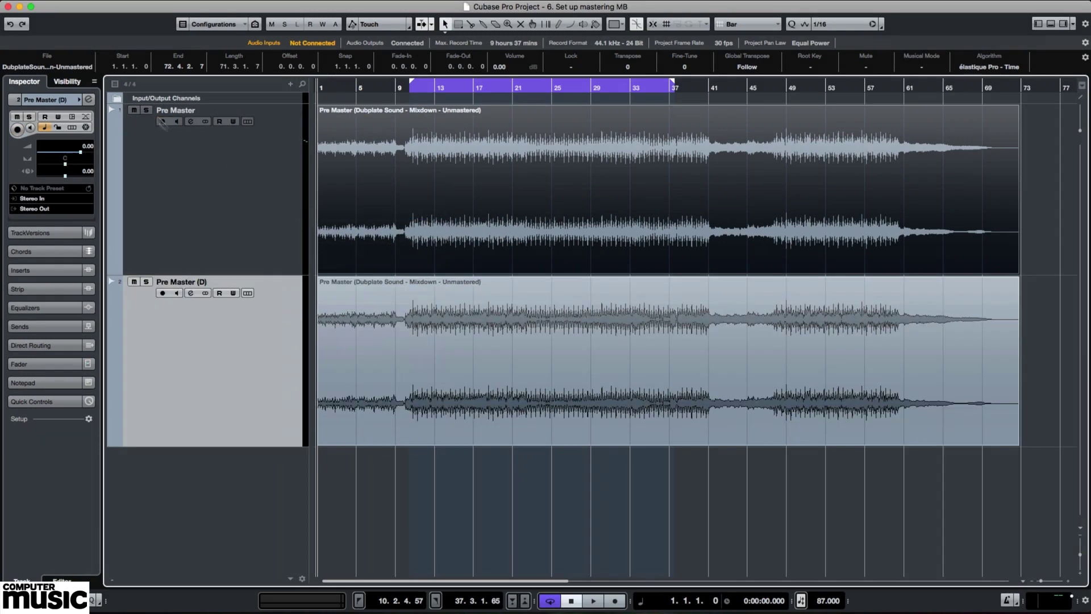
pyautogui.click(135, 111)
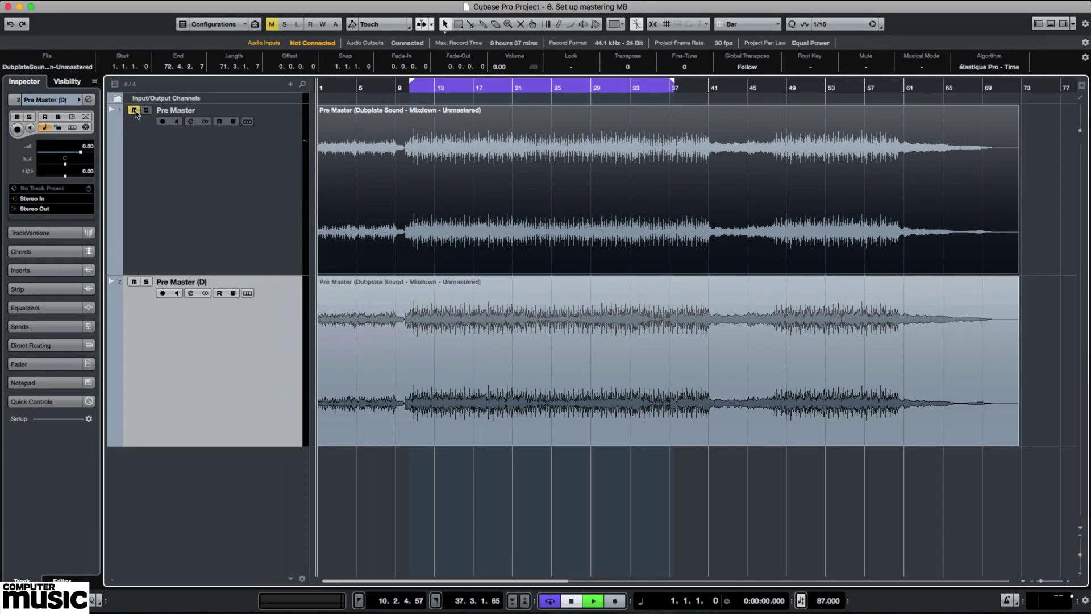
pyautogui.press('space')
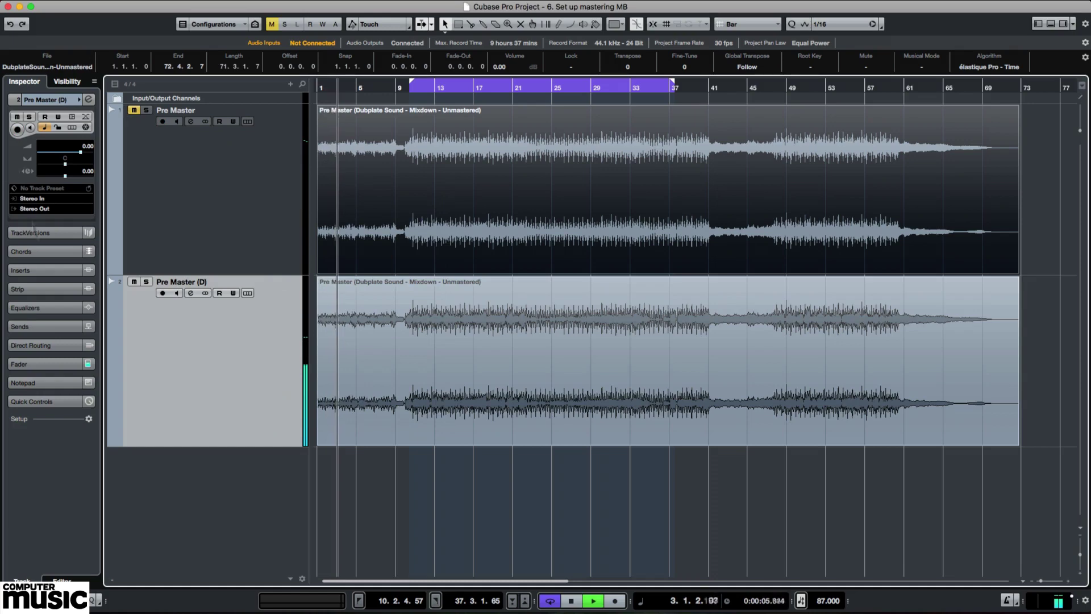
# Search the insert effects for "viol" and load VIOLETCMZL in the first insert slot of the Pre Master (D) track.
pyautogui.click(34, 271)
pyautogui.click(89, 178)
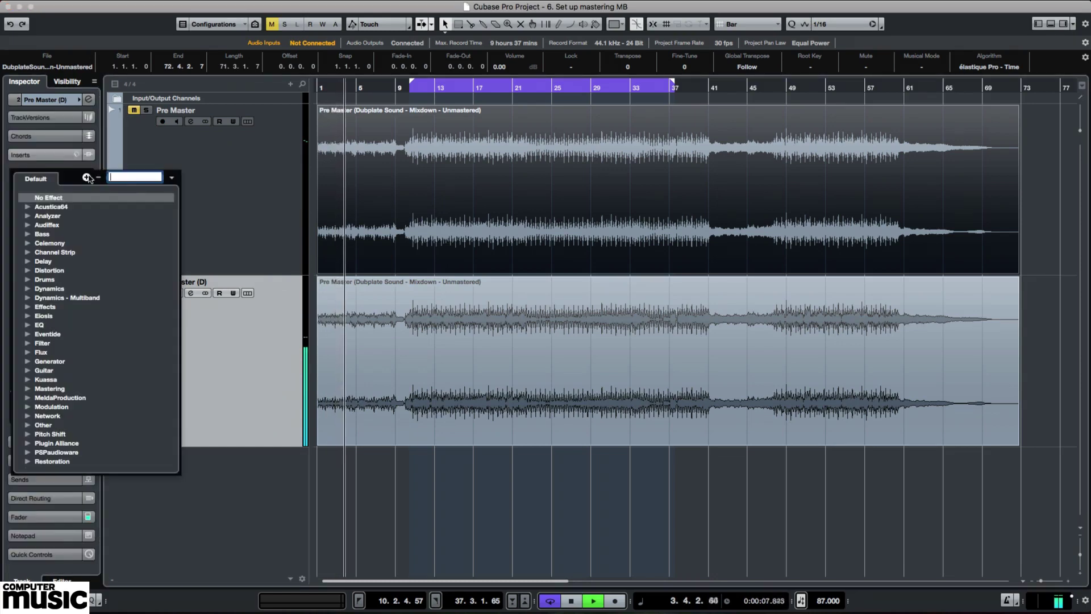
pyautogui.write('viol')
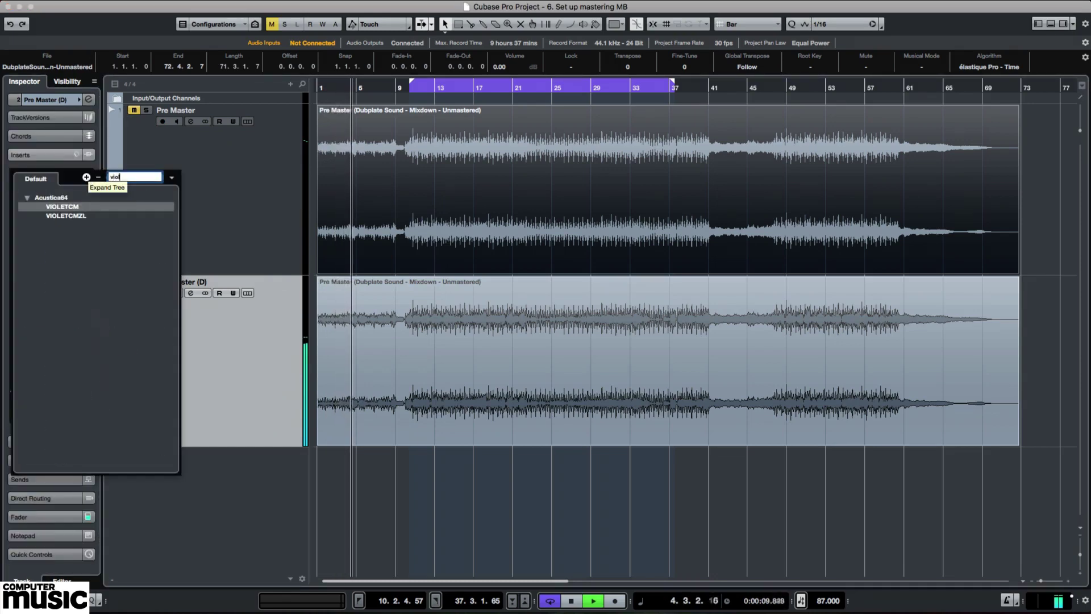
pyautogui.click(121, 220)
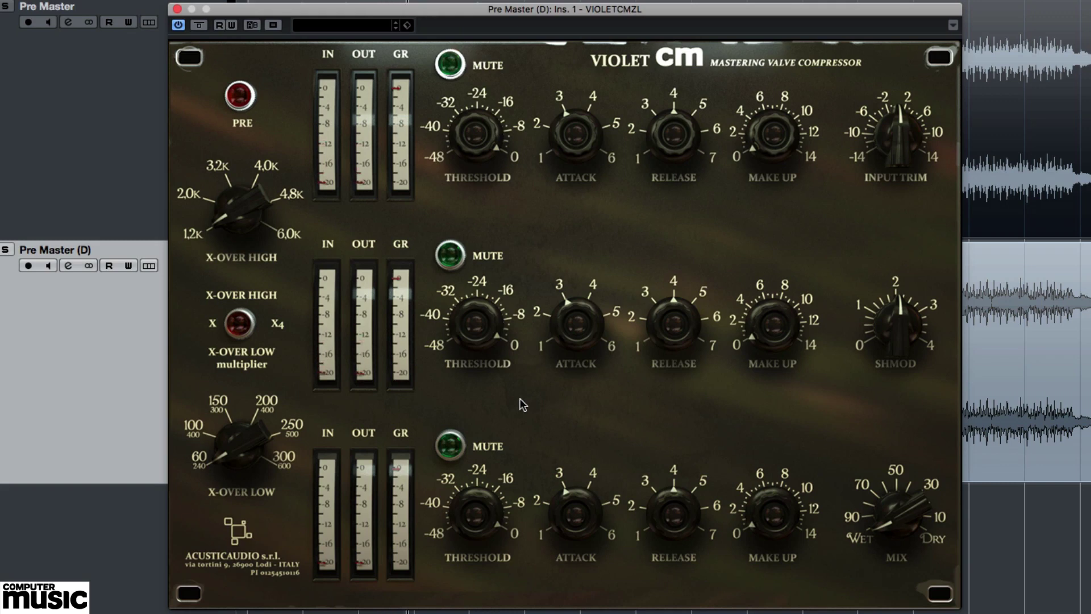
# With the high and low bands temporarily muted, set X-Over Low to about 150 and X-Over High to about 4.0K.
pyautogui.click(451, 67)
pyautogui.click(450, 448)
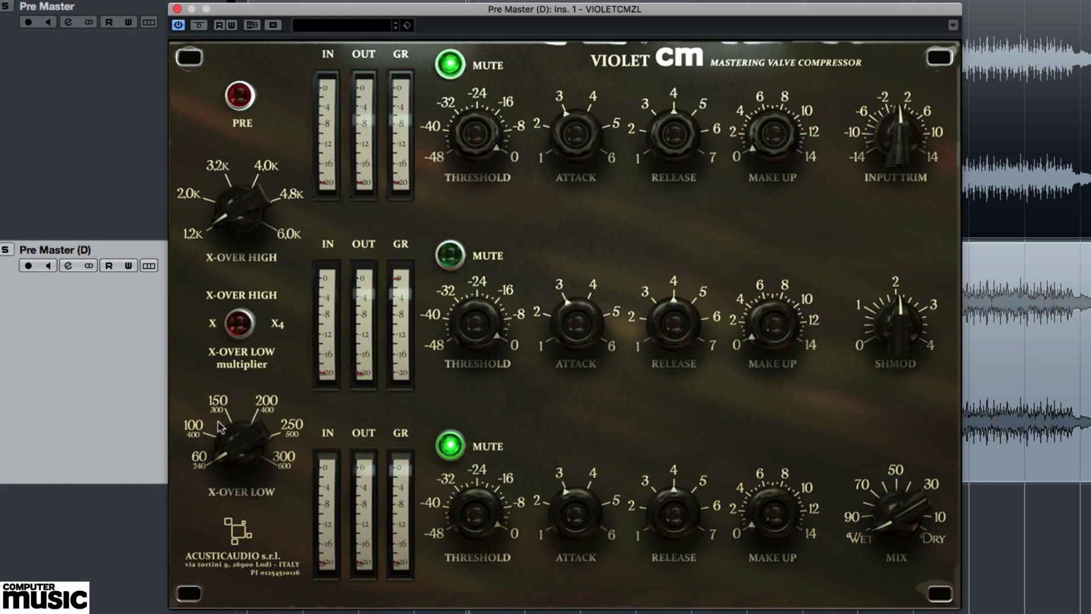
pyautogui.moveTo(246, 438); pyautogui.dragTo(245, 364)
pyautogui.moveTo(243, 212); pyautogui.dragTo(256, 184)
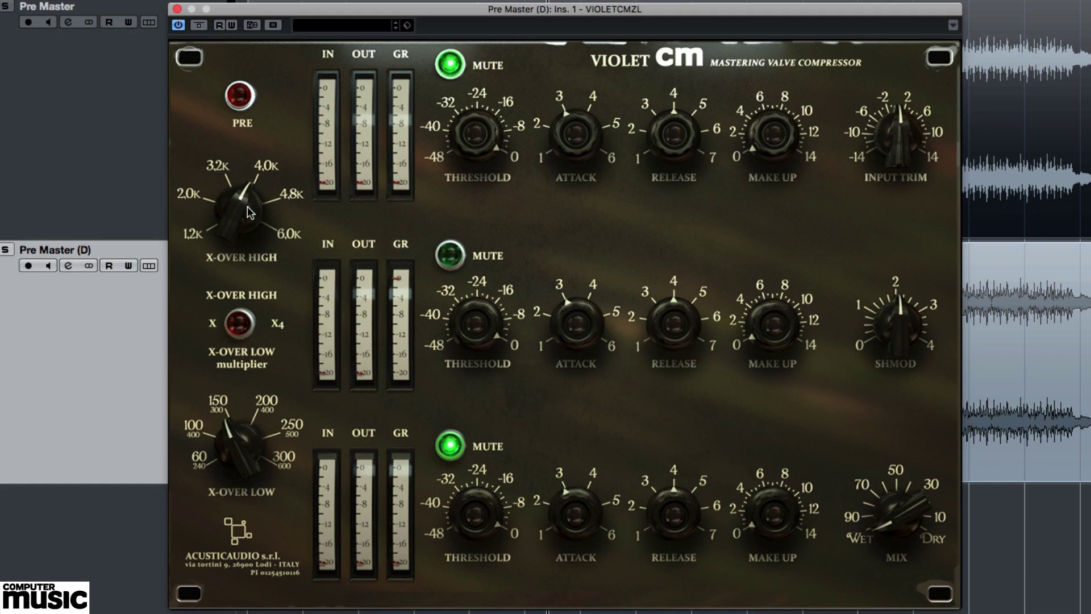
pyautogui.click(450, 64)
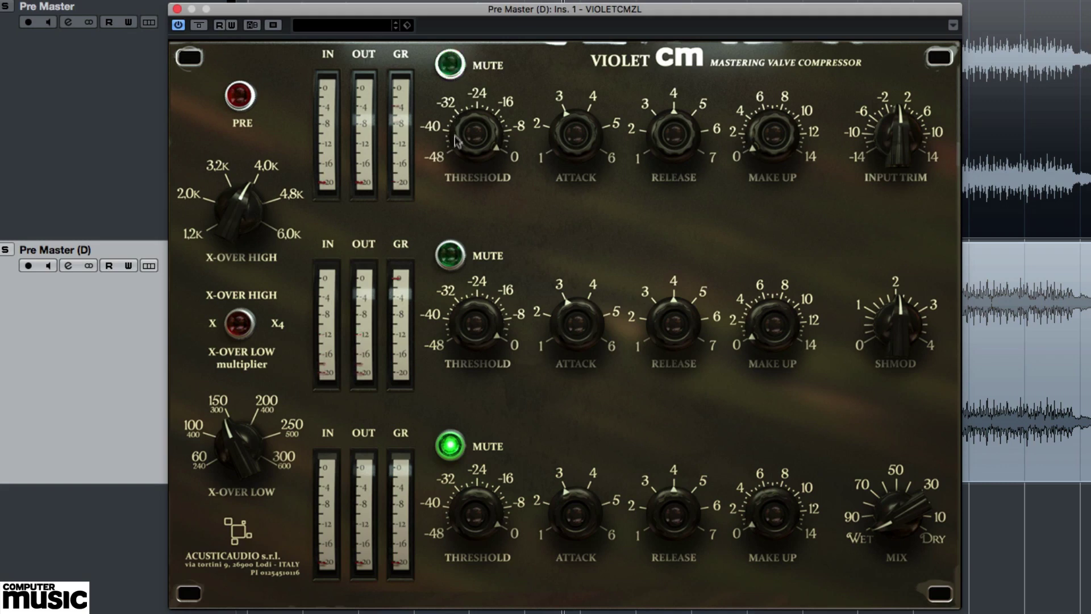
pyautogui.click(450, 449)
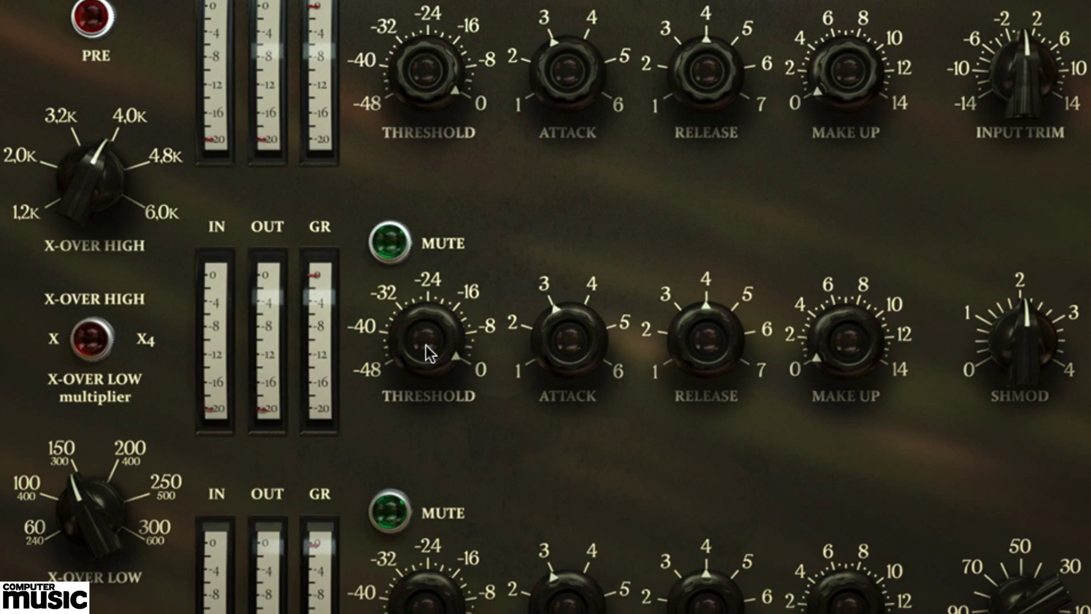
# Set the middle band's threshold to about -36, attack to 2, release to 3 and make-up to about 2.
pyautogui.moveTo(424, 324); pyautogui.dragTo(401, 466)
pyautogui.moveTo(568, 342); pyautogui.dragTo(559, 373)
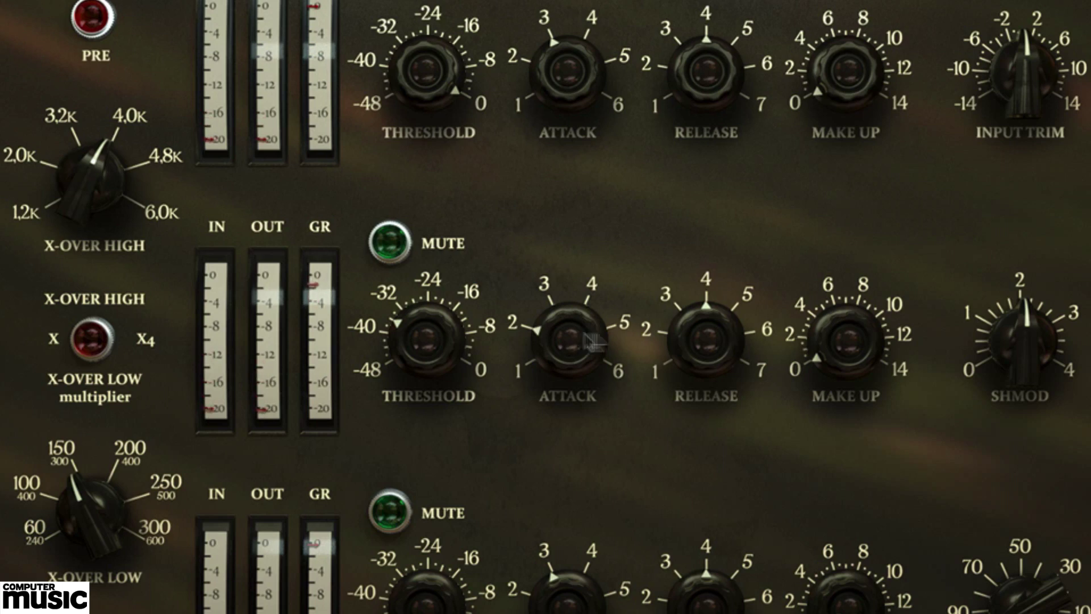
pyautogui.moveTo(701, 336)
pyautogui.mouseDown()
pyautogui.moveTo(693, 358)
pyautogui.moveTo(702, 356)
pyautogui.mouseUp()
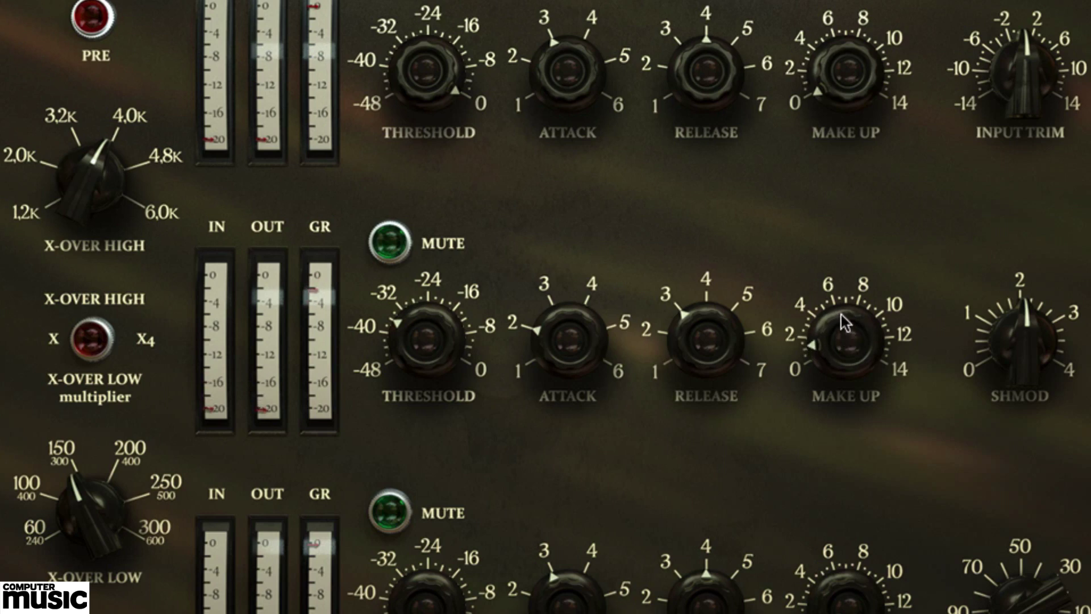
pyautogui.moveTo(841, 315); pyautogui.dragTo(839, 304)
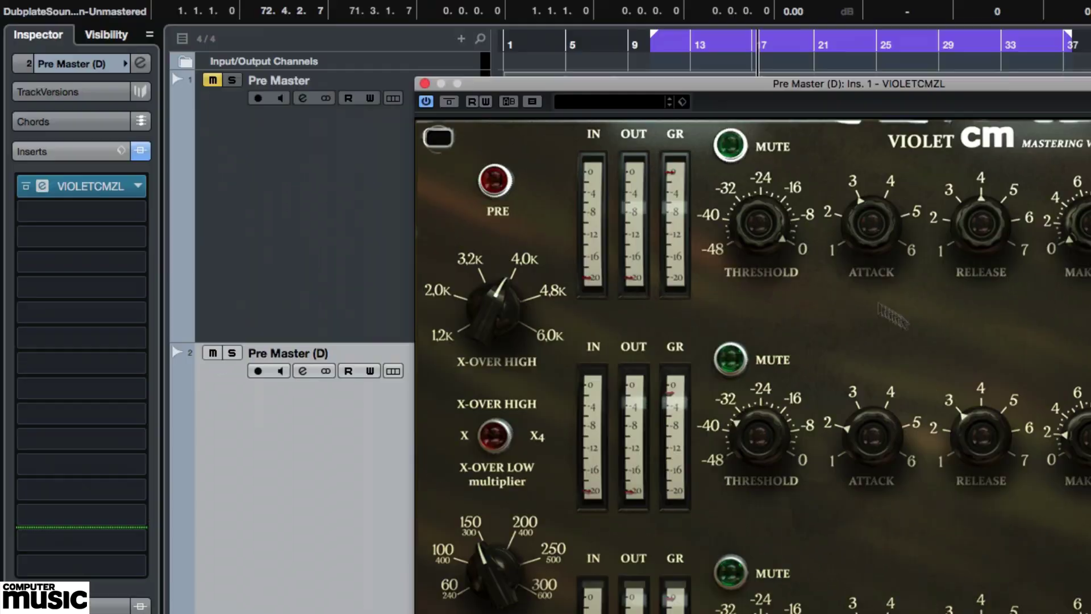
# Solo and unsolo the original Pre Master track repeatedly to compare it with the compressed duplicate.
pyautogui.click(234, 79)
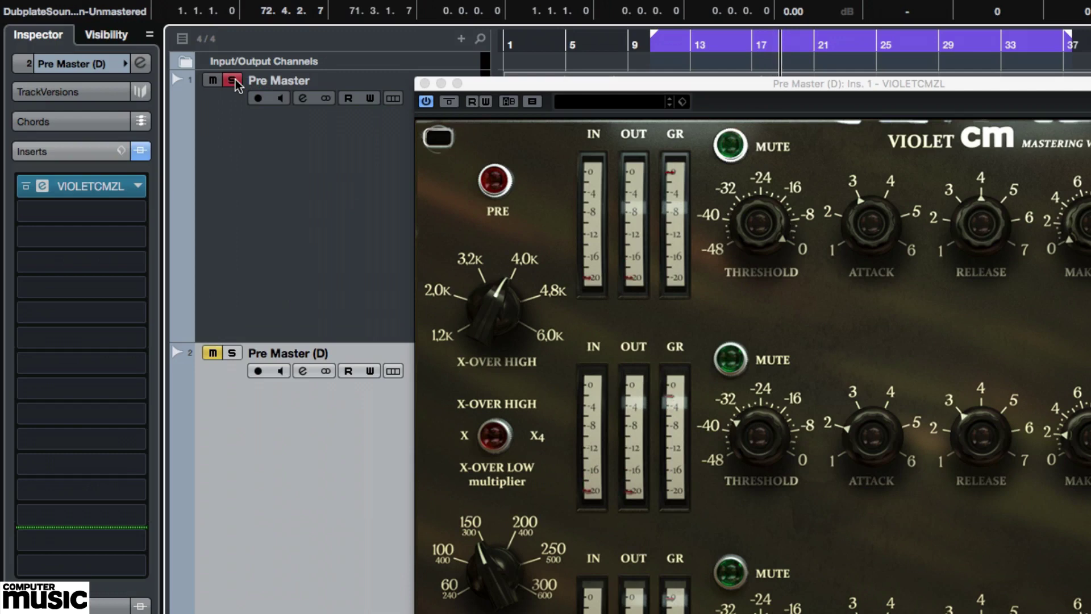
pyautogui.click(235, 80)
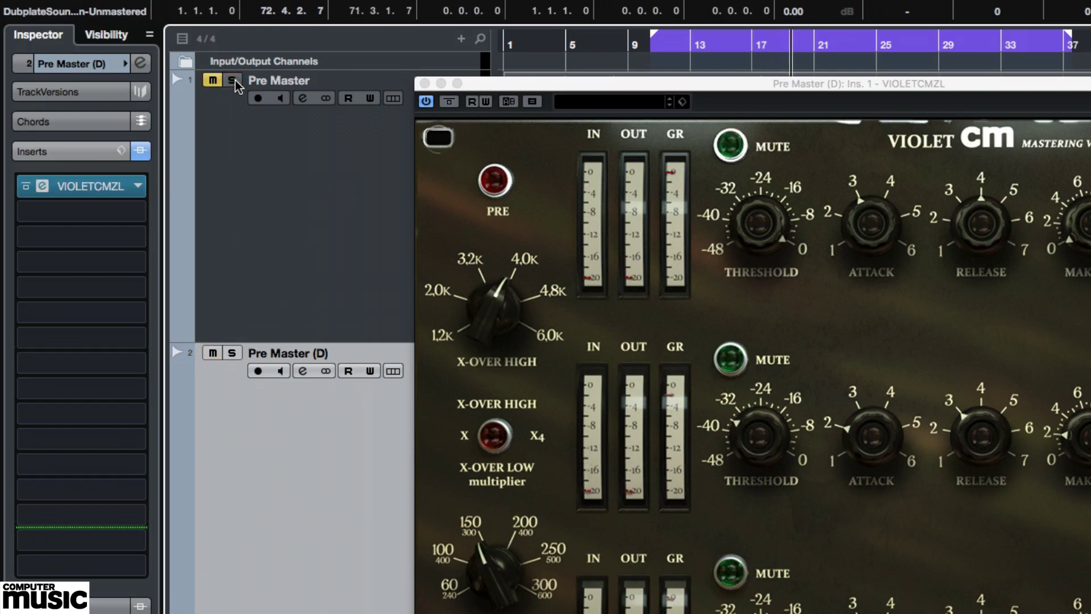
pyautogui.click(236, 80)
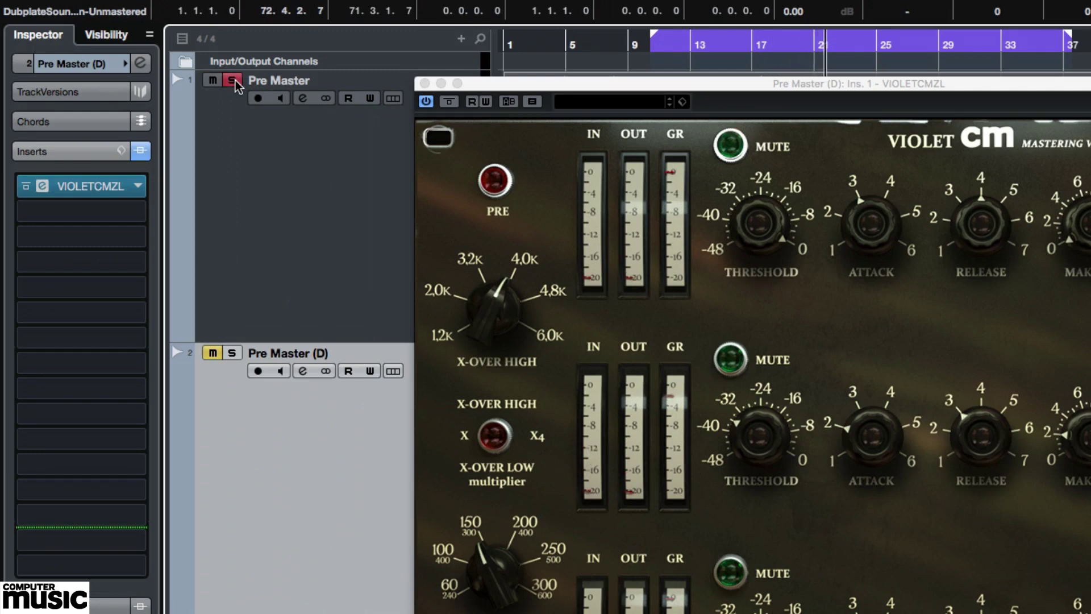
pyautogui.click(235, 80)
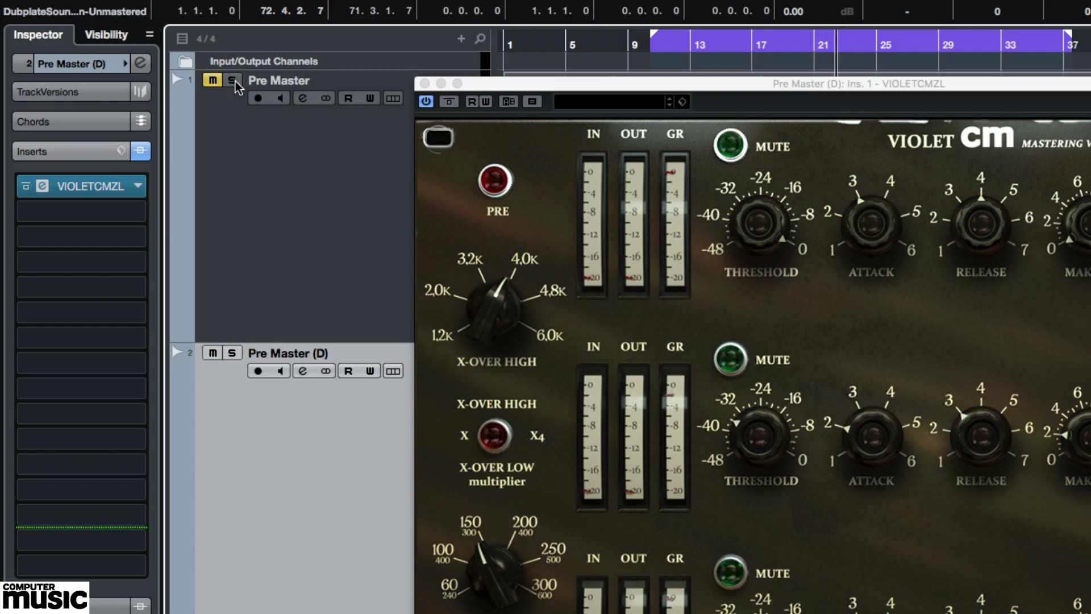
pyautogui.click(236, 80)
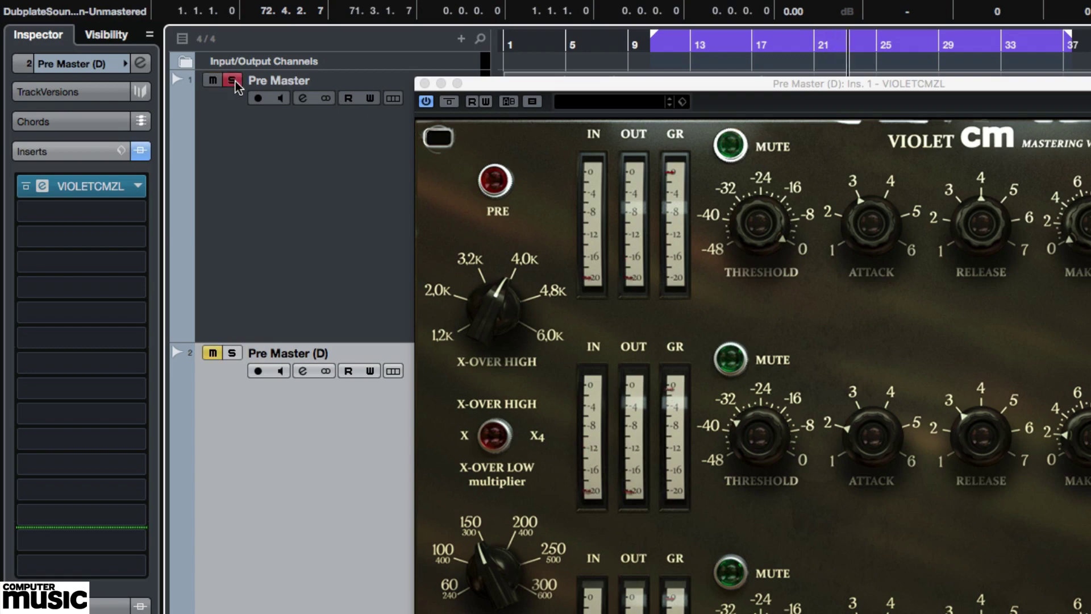
pyautogui.click(235, 80)
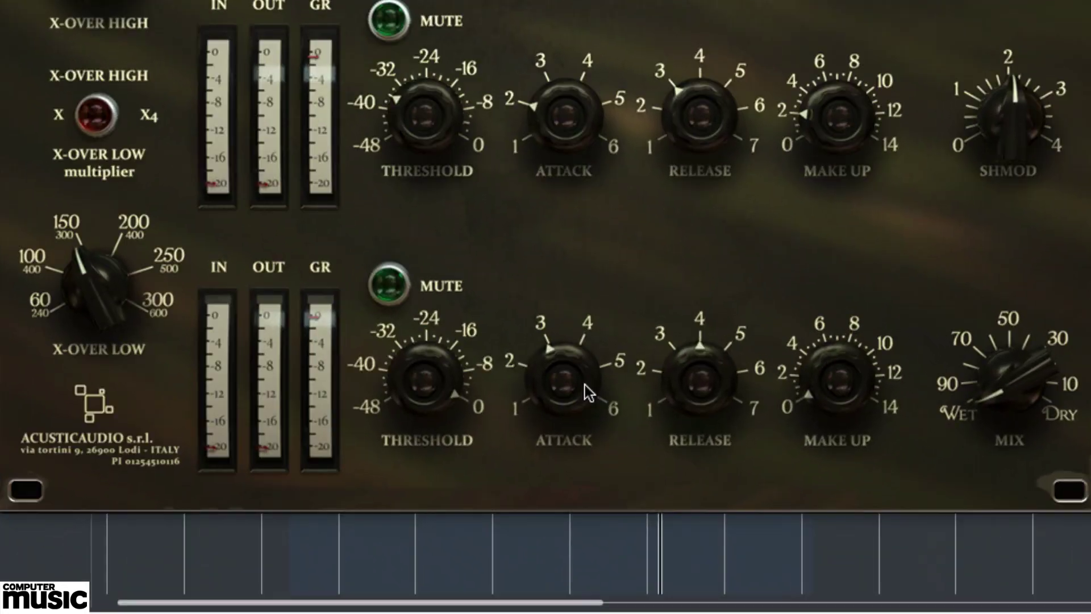
# Set the low band's attack to 1, threshold to about -28 and make-up to about 2.
pyautogui.moveTo(578, 515); pyautogui.dragTo(579, 560)
pyautogui.moveTo(571, 453); pyautogui.dragTo(568, 487)
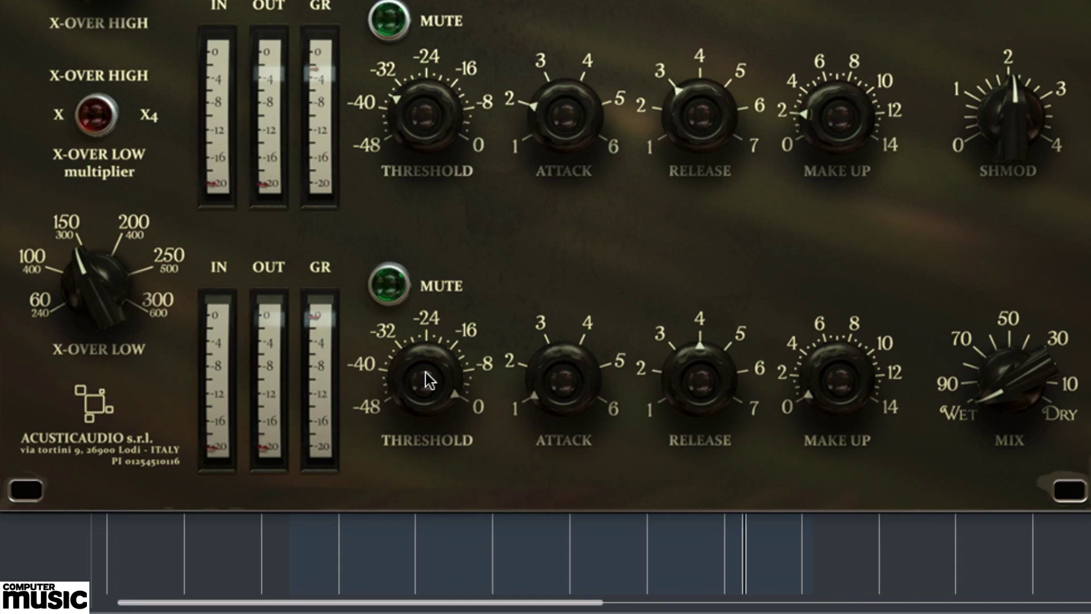
pyautogui.moveTo(419, 377); pyautogui.dragTo(407, 487)
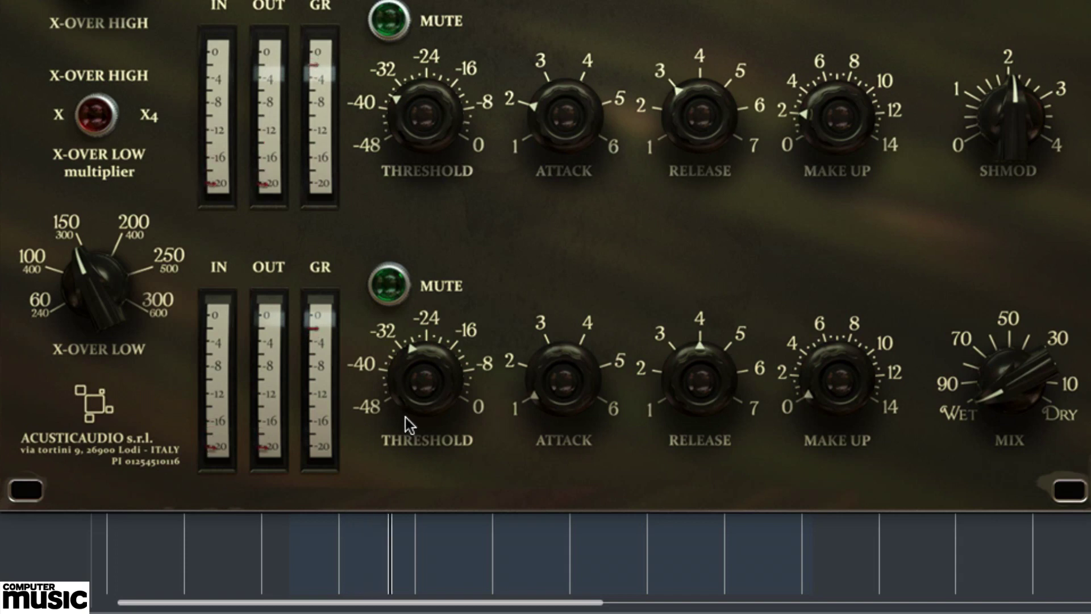
pyautogui.moveTo(827, 388); pyautogui.dragTo(842, 339)
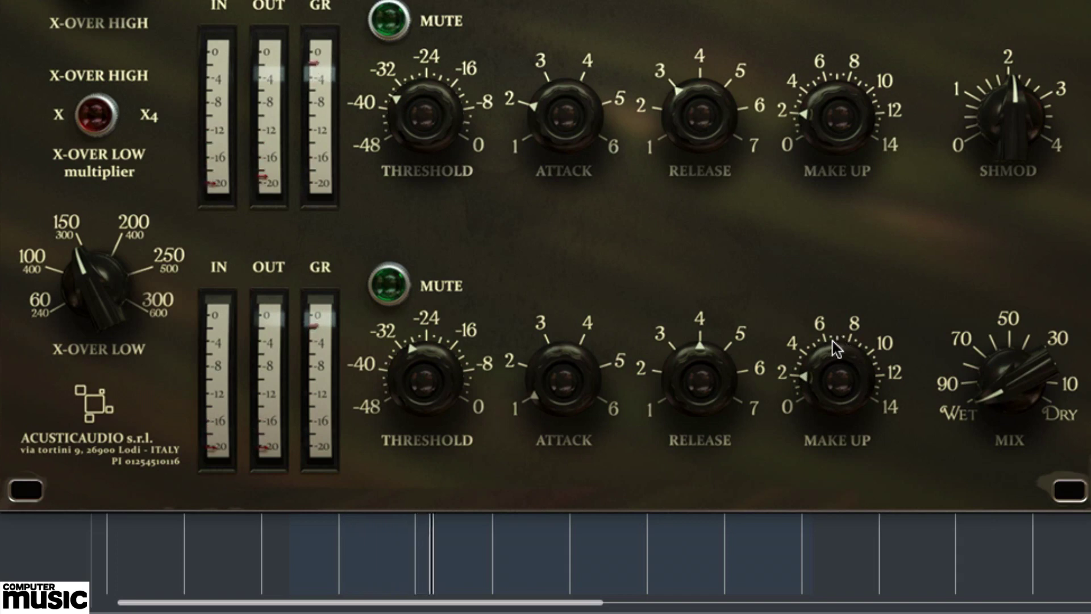
# Fine-tune the low band's make-up to about 2 and compare the compressed duplicate with the original Pre Master track by soloing and unsoloing it.
pyautogui.moveTo(853, 367); pyautogui.dragTo(858, 363)
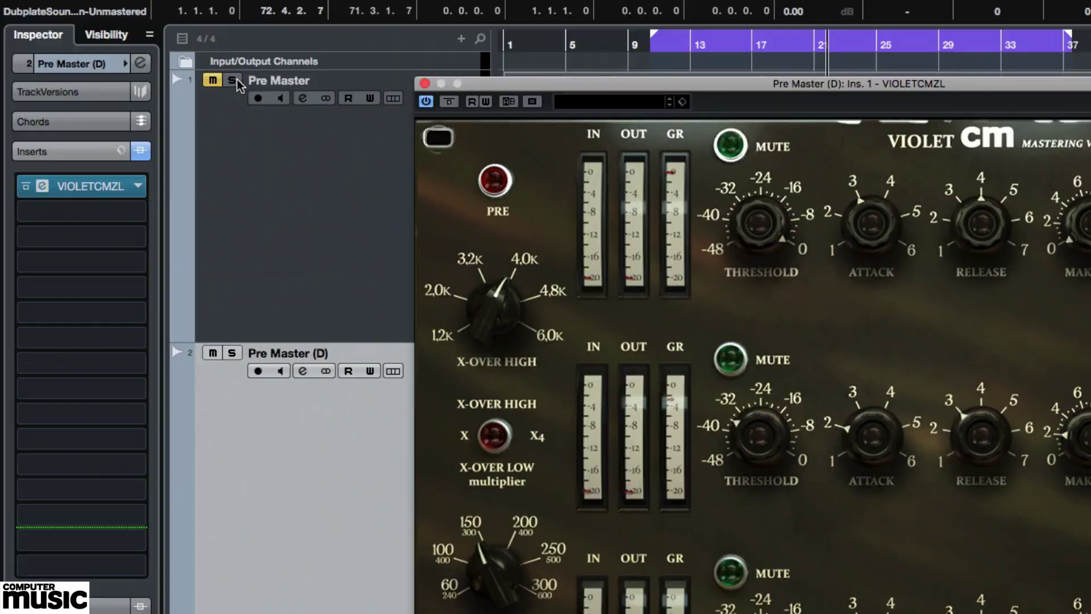
pyautogui.click(234, 79)
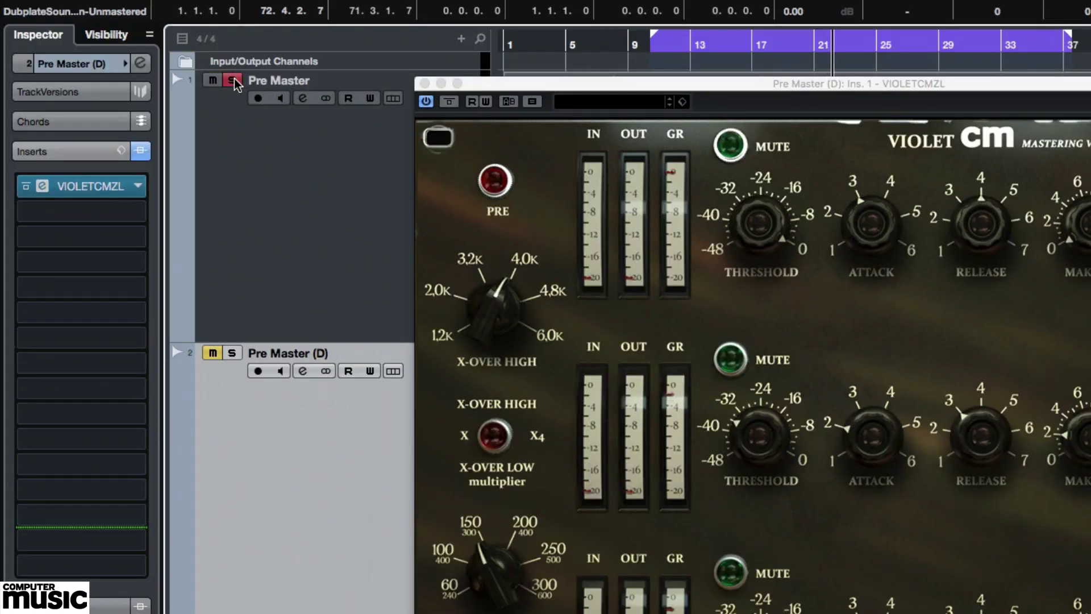
pyautogui.click(234, 80)
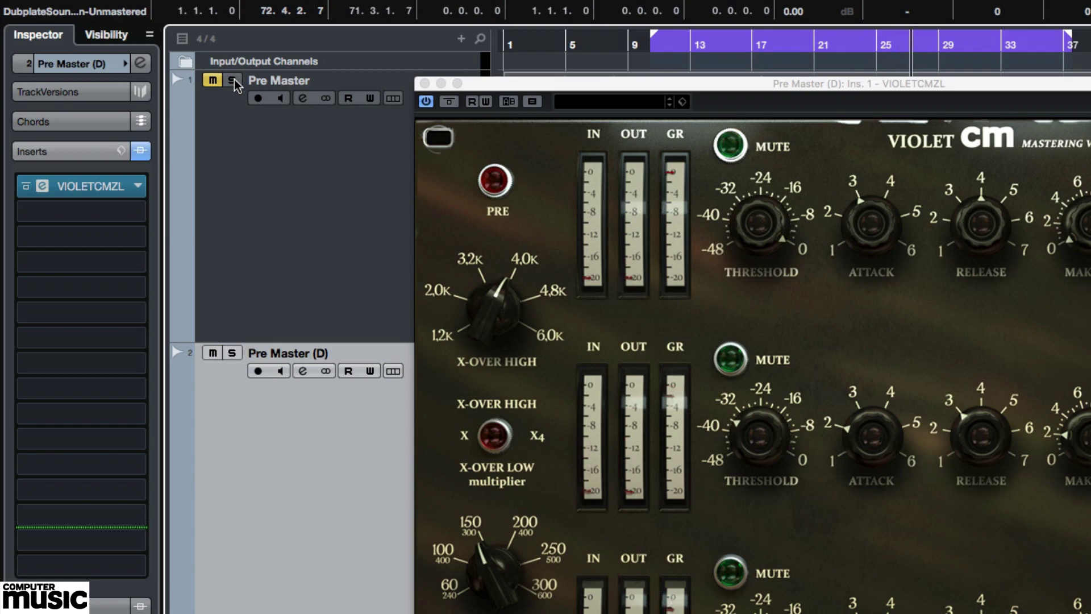
pyautogui.click(233, 80)
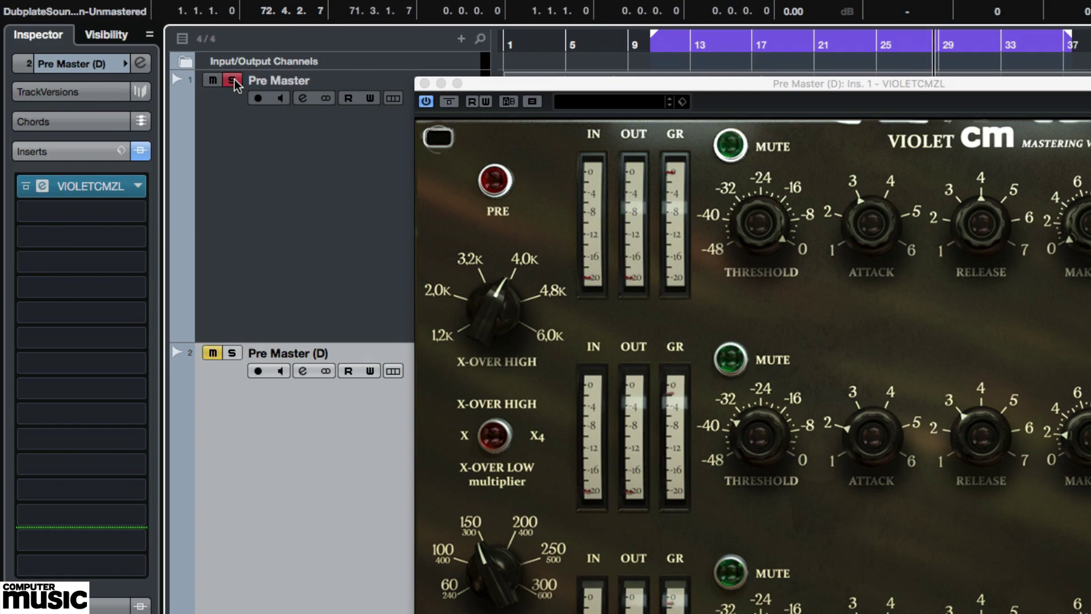
pyautogui.click(234, 80)
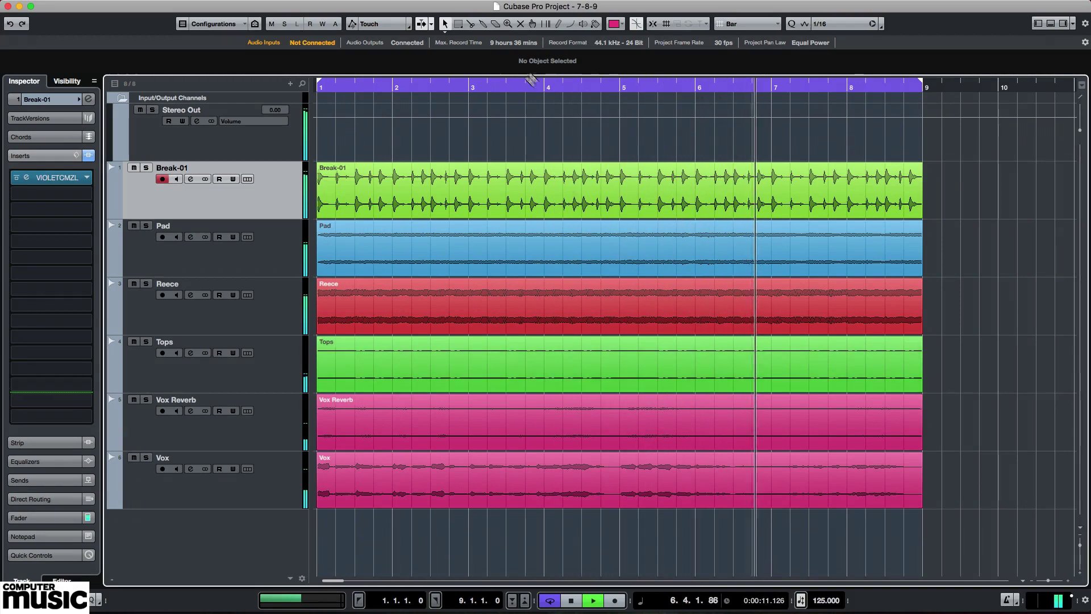
# Open the Break-01 track's compressor and set X-Over Low to 250, low-band attack to 2, release to 1 and threshold to about -22.
pyautogui.click(30, 183)
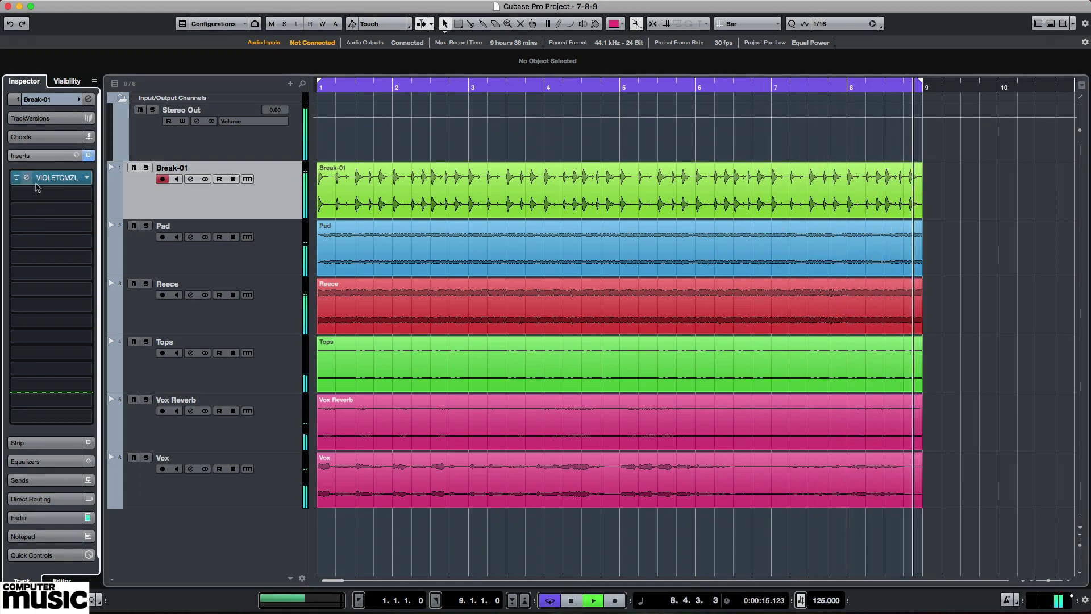
pyautogui.click(27, 179)
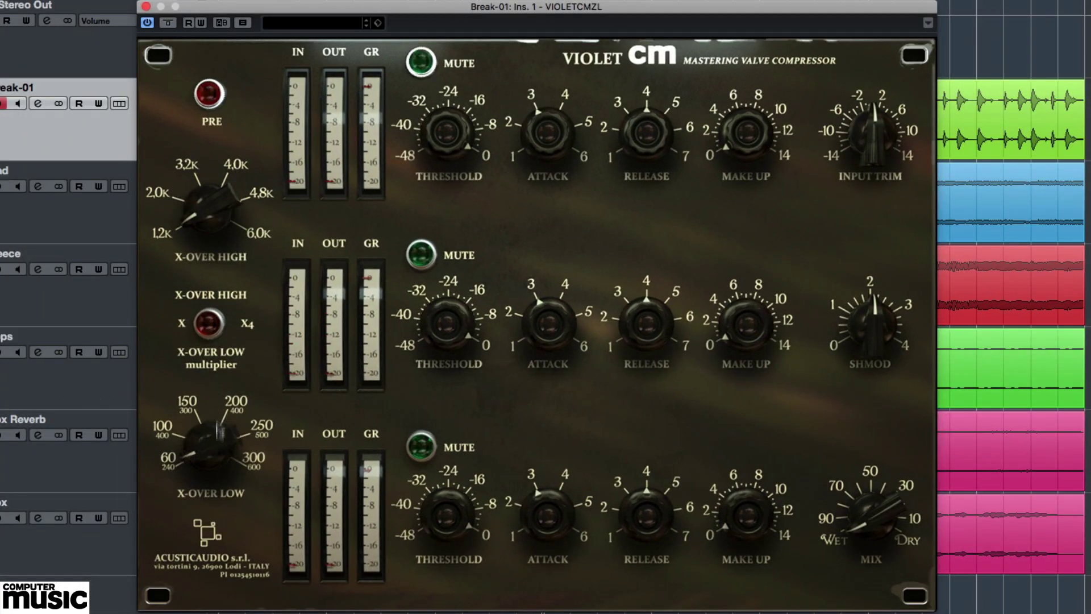
pyautogui.moveTo(218, 431); pyautogui.dragTo(224, 326)
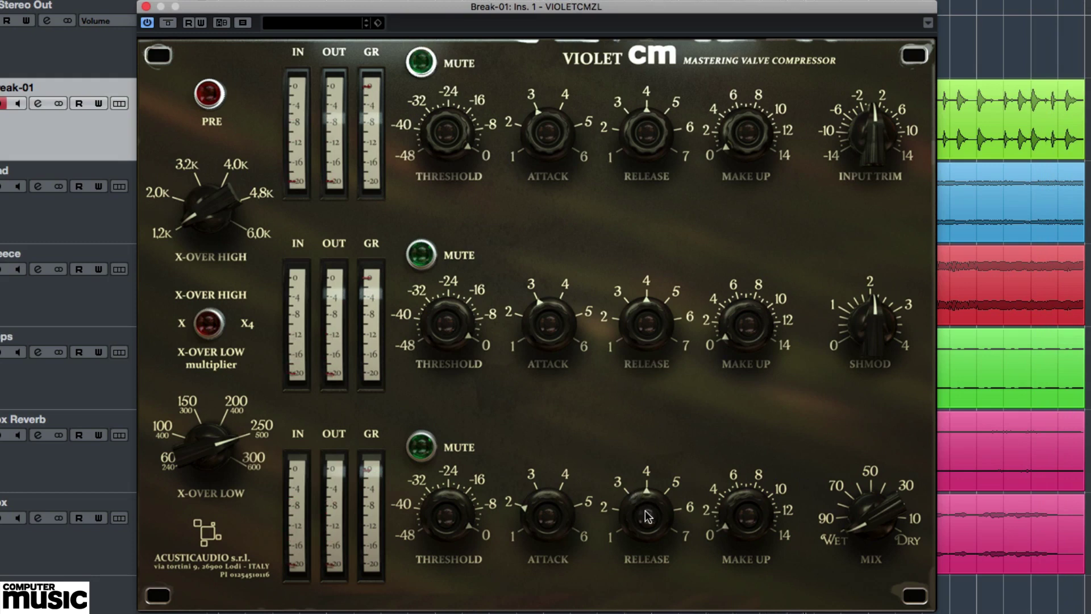
pyautogui.moveTo(648, 520); pyautogui.dragTo(651, 606)
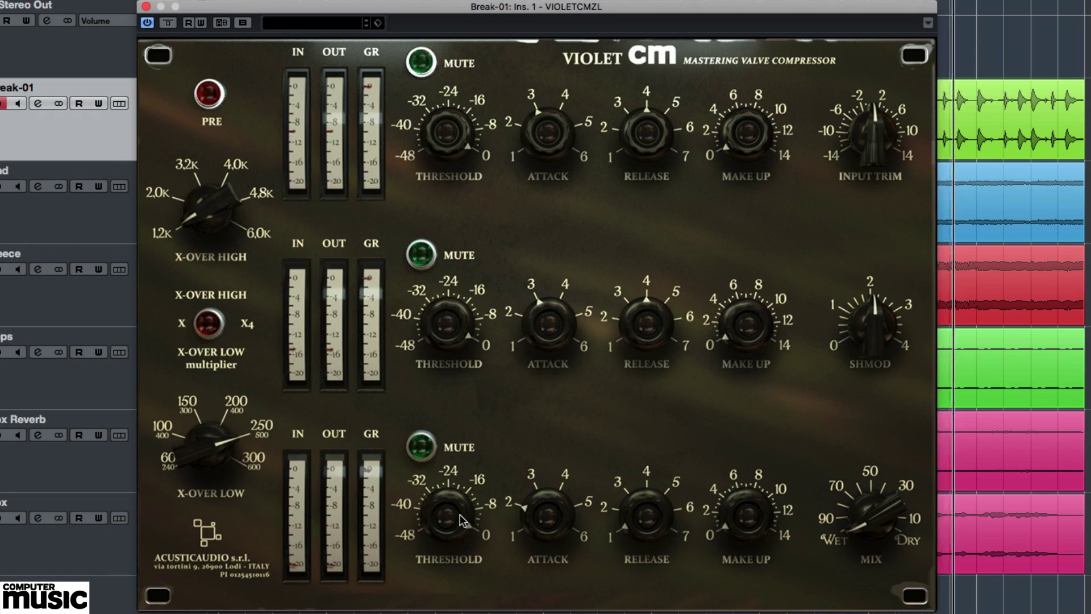
pyautogui.moveTo(458, 509); pyautogui.dragTo(453, 568)
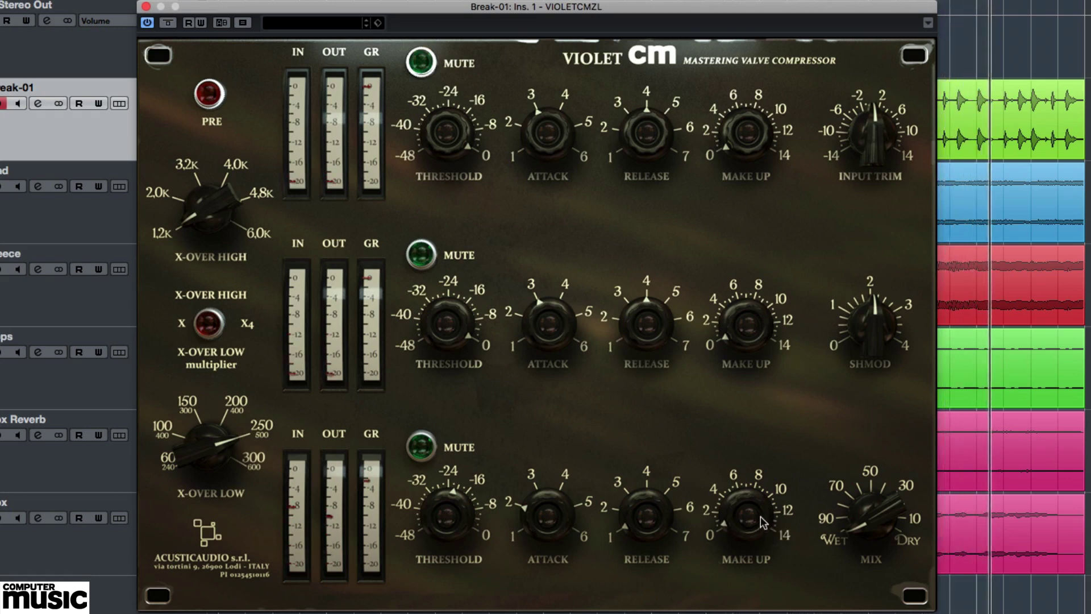
# Set the low band's make-up on Break-01 to about 2, checking the level against the bypassed signal, and close the compressor.
pyautogui.moveTo(761, 516); pyautogui.dragTo(760, 489)
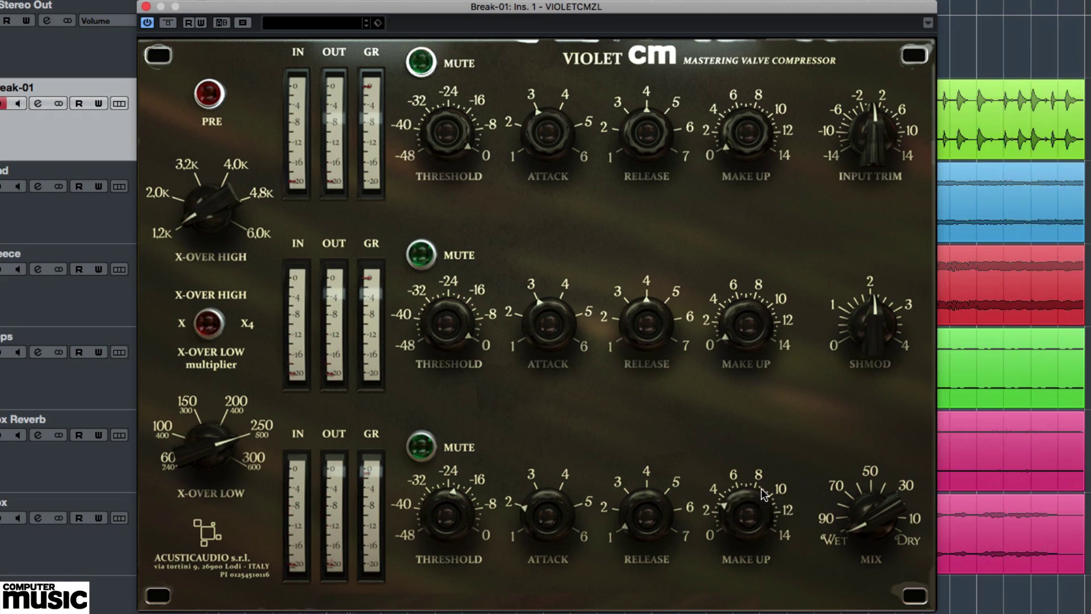
pyautogui.moveTo(762, 532); pyautogui.dragTo(760, 534)
pyautogui.click(173, 22)
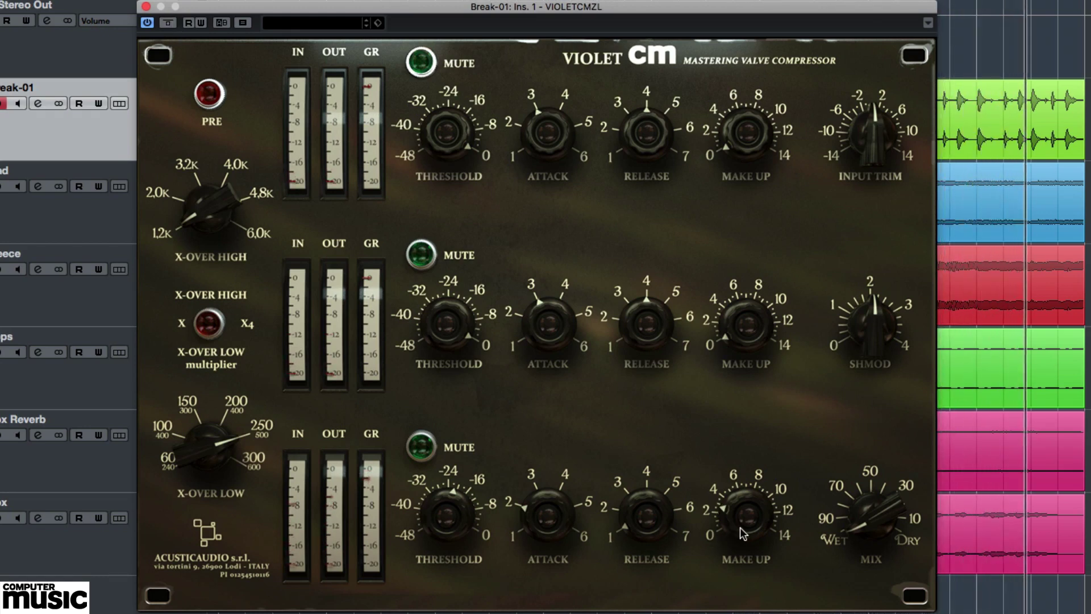
pyautogui.moveTo(739, 527); pyautogui.dragTo(738, 527)
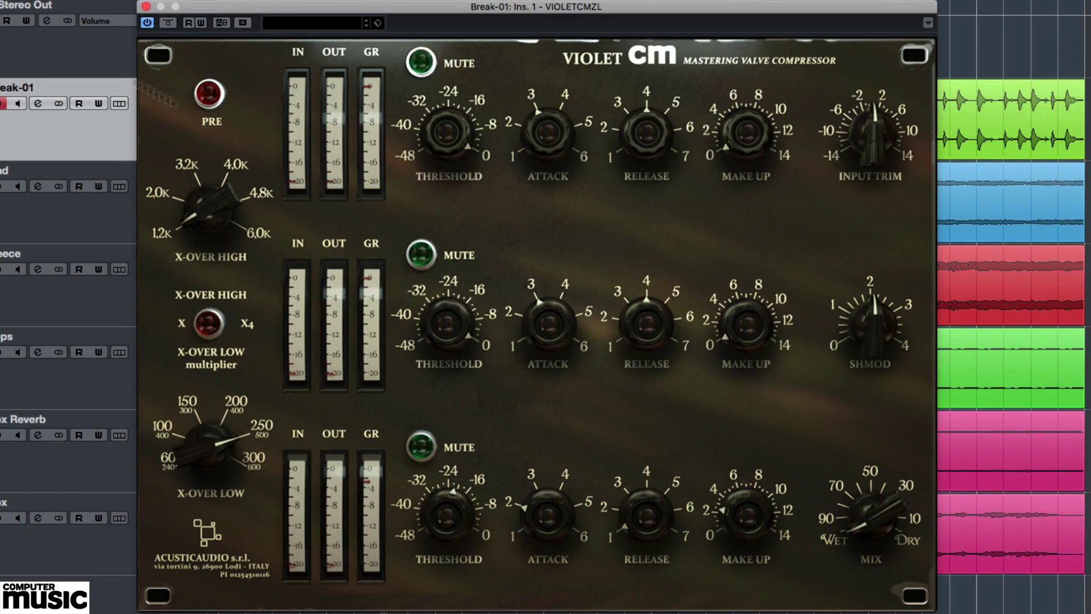
pyautogui.click(147, 7)
# Open the Vox track's compressor and set X-Over Low to 300, middle-band attack to 2, threshold to about -32 and make-up to about 4.
pyautogui.click(146, 526)
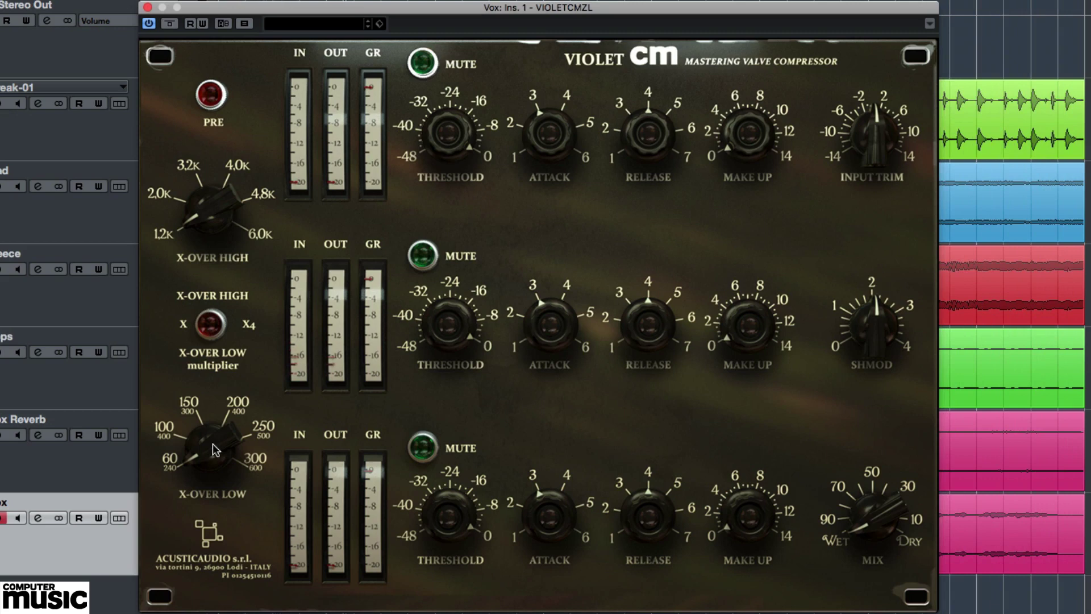
pyautogui.moveTo(212, 445); pyautogui.dragTo(228, 287)
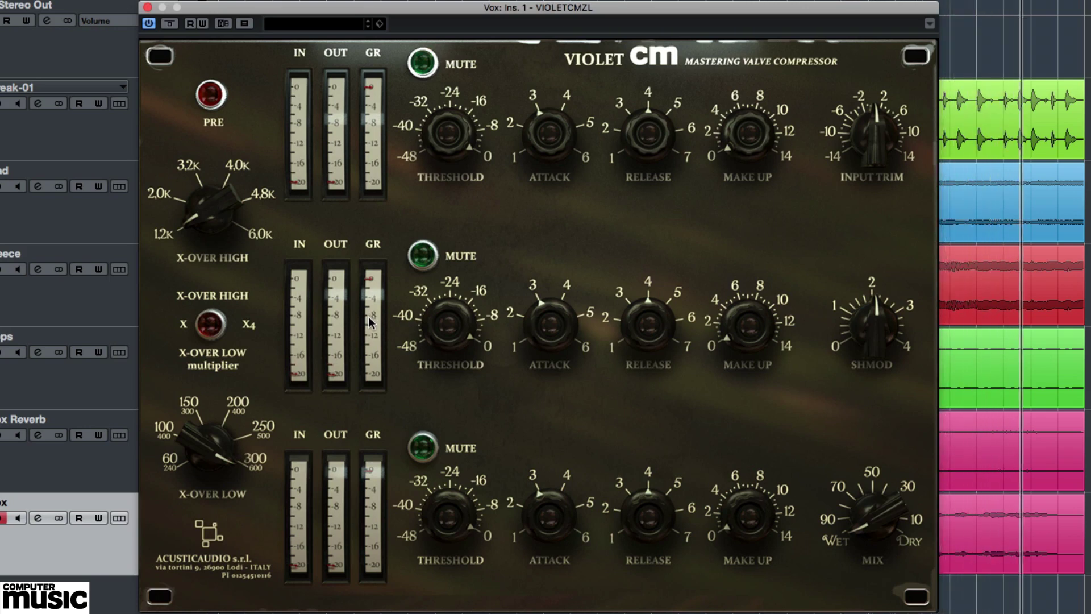
pyautogui.moveTo(549, 340); pyautogui.dragTo(548, 359)
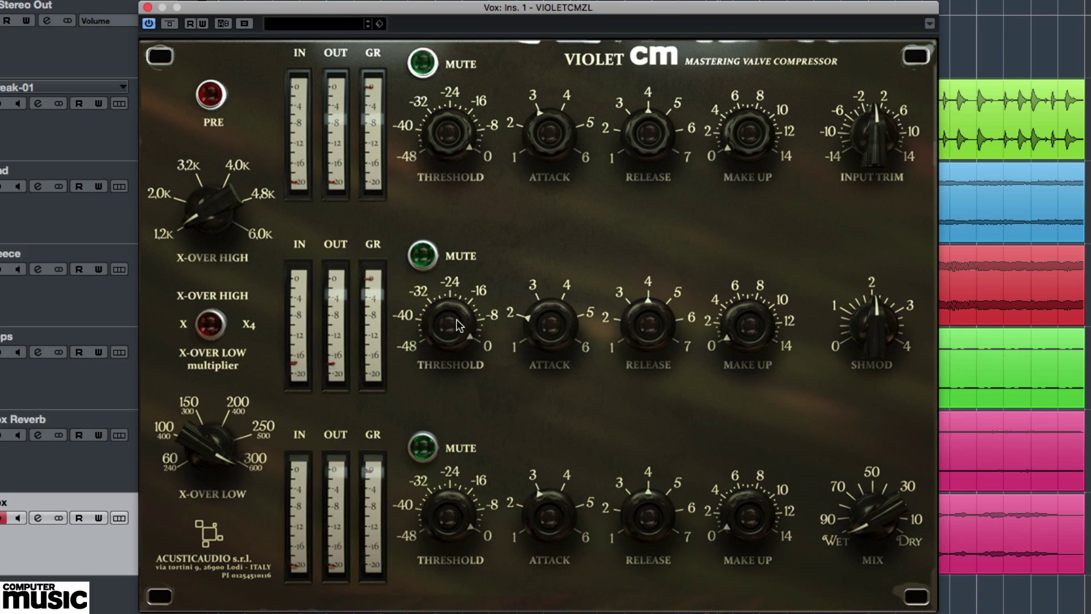
pyautogui.moveTo(451, 318); pyautogui.dragTo(452, 426)
pyautogui.moveTo(752, 334); pyautogui.dragTo(752, 284)
# Compare the Vox track with its compressor bypassed and active, and close the compressor.
pyautogui.click(170, 23)
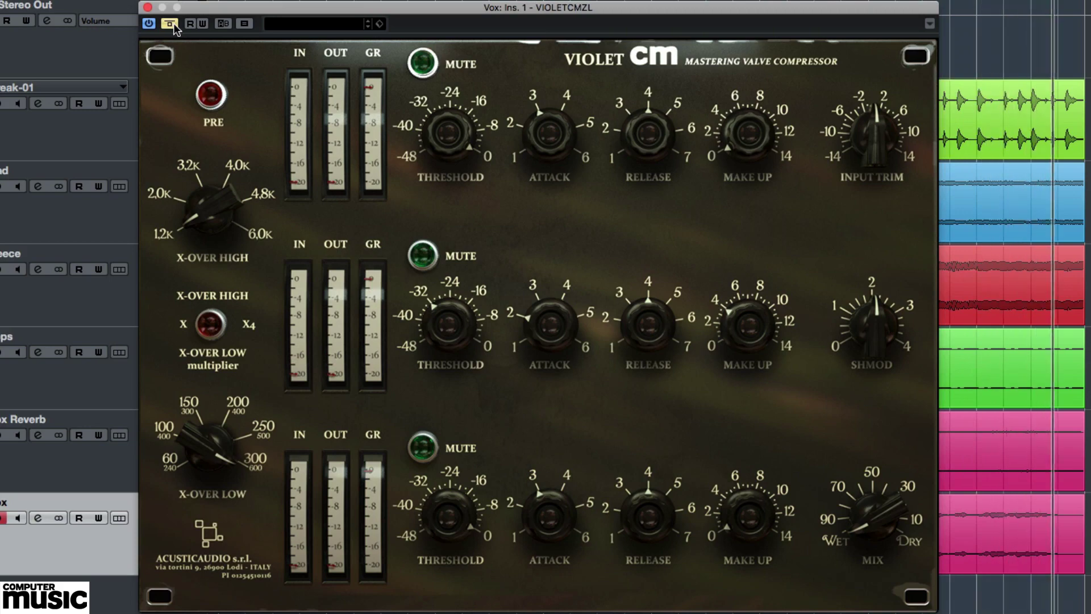
pyautogui.click(170, 23)
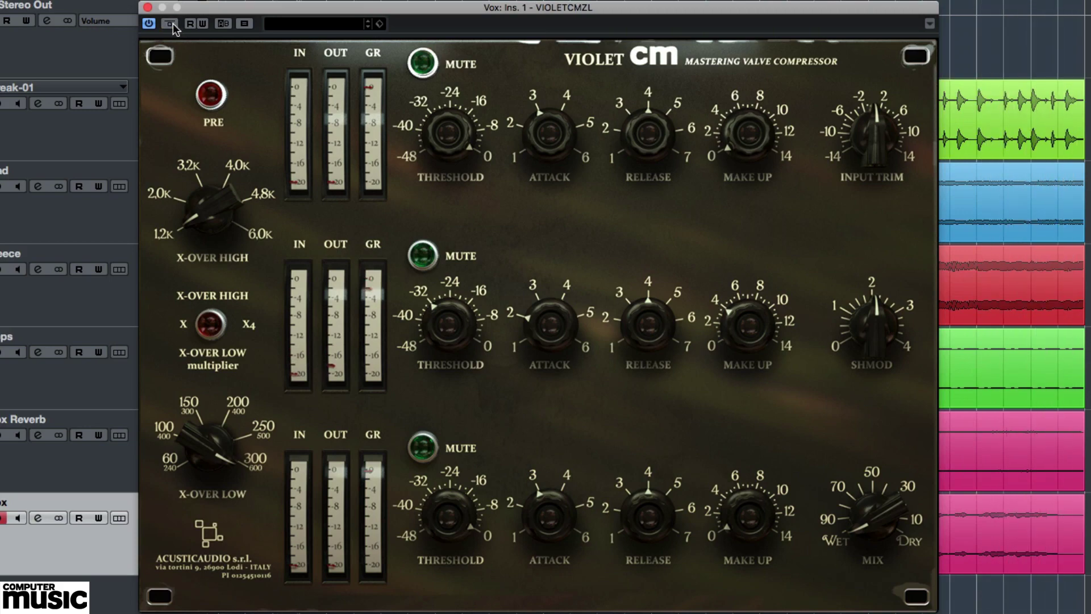
pyautogui.click(148, 7)
# Open the Stereo Out channel's compressor and set X-Over High to 3.2K, the high band's attack to 1 and SHMOD to 0.
pyautogui.click(142, 21)
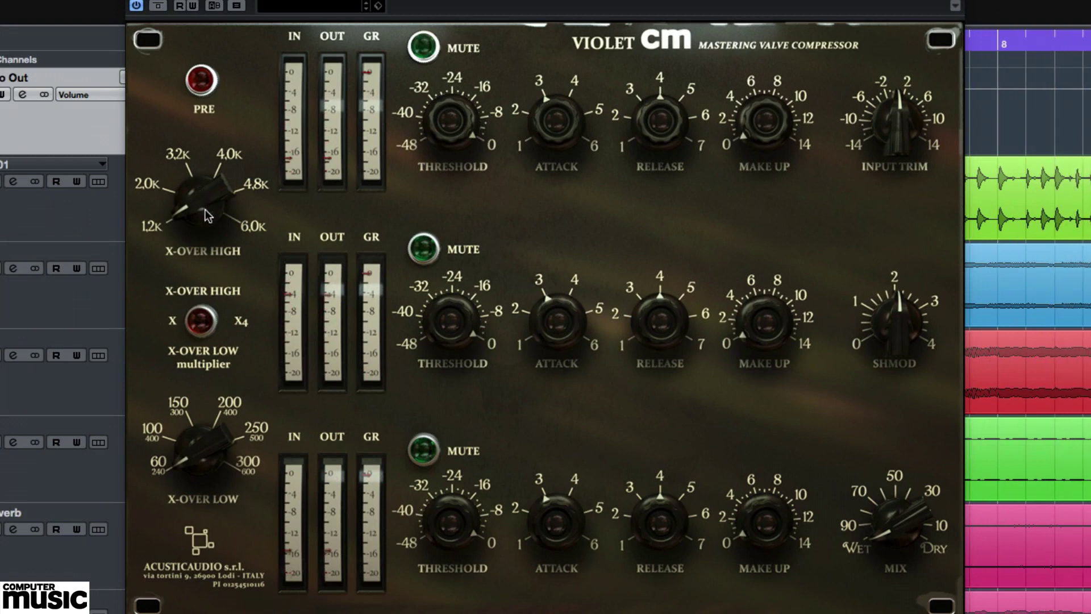
pyautogui.moveTo(206, 209); pyautogui.dragTo(211, 138)
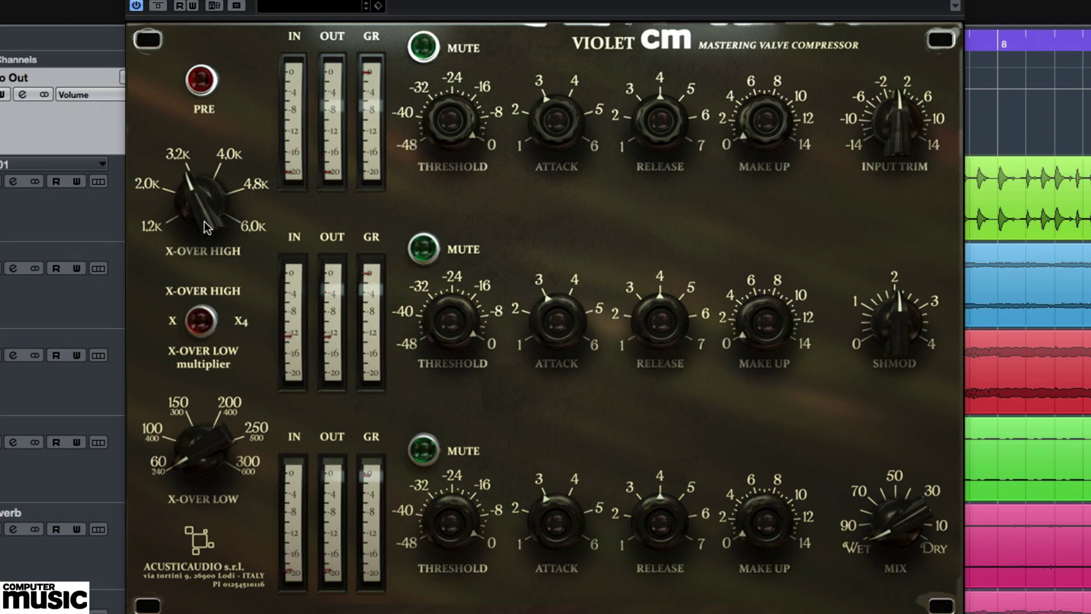
pyautogui.moveTo(563, 108); pyautogui.dragTo(564, 187)
pyautogui.moveTo(901, 313); pyautogui.dragTo(881, 376)
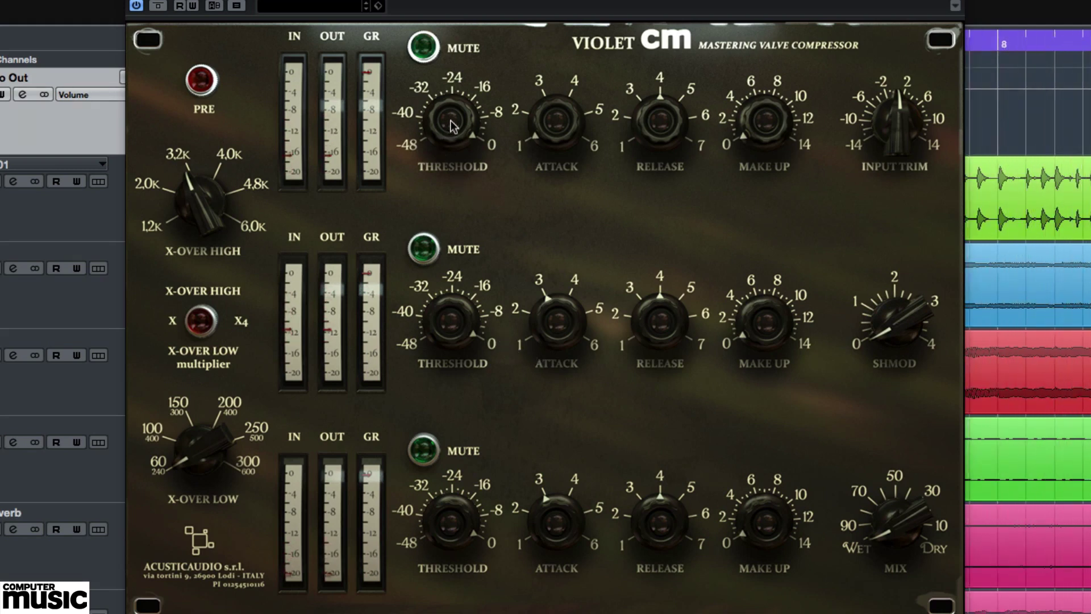
# Set the high band's threshold to -48, its make-up to about 8 and the wet/dry mix to about 15.
pyautogui.moveTo(451, 121); pyautogui.dragTo(465, 298)
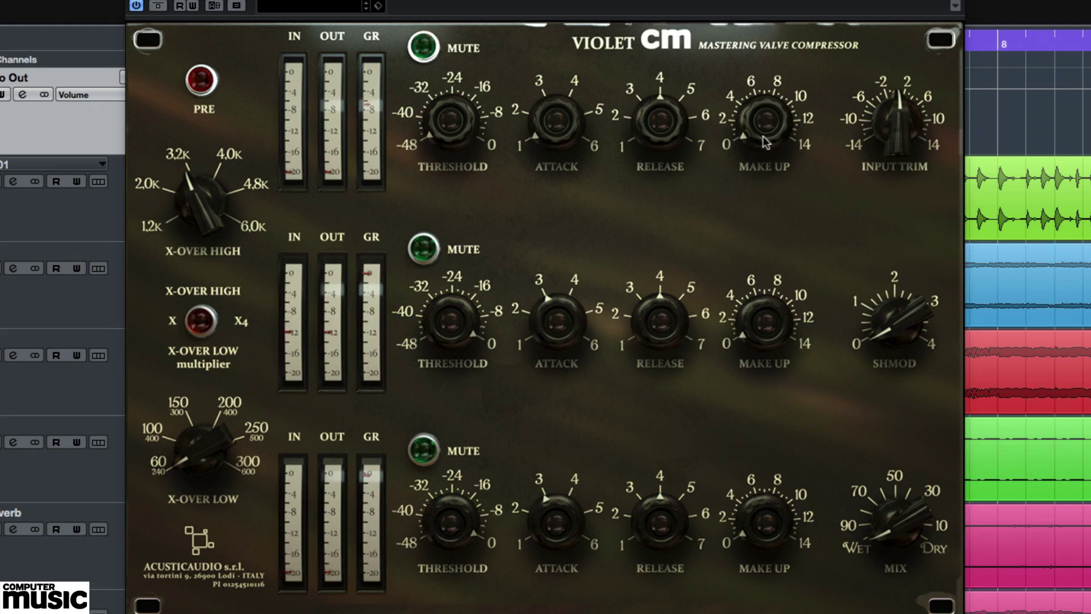
pyautogui.moveTo(765, 136); pyautogui.dragTo(785, 58)
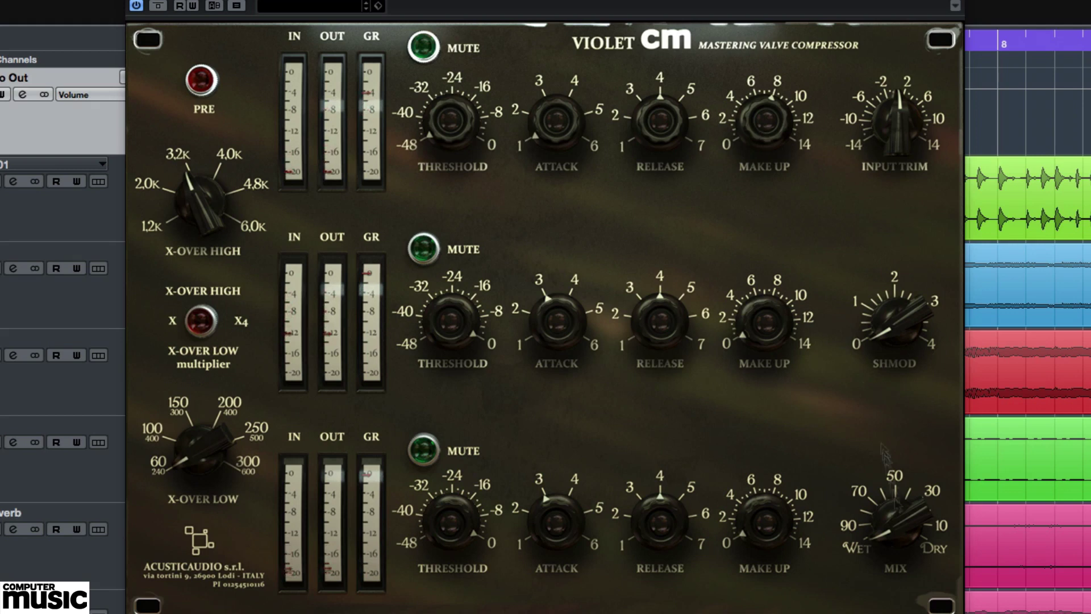
pyautogui.moveTo(905, 531); pyautogui.dragTo(917, 415)
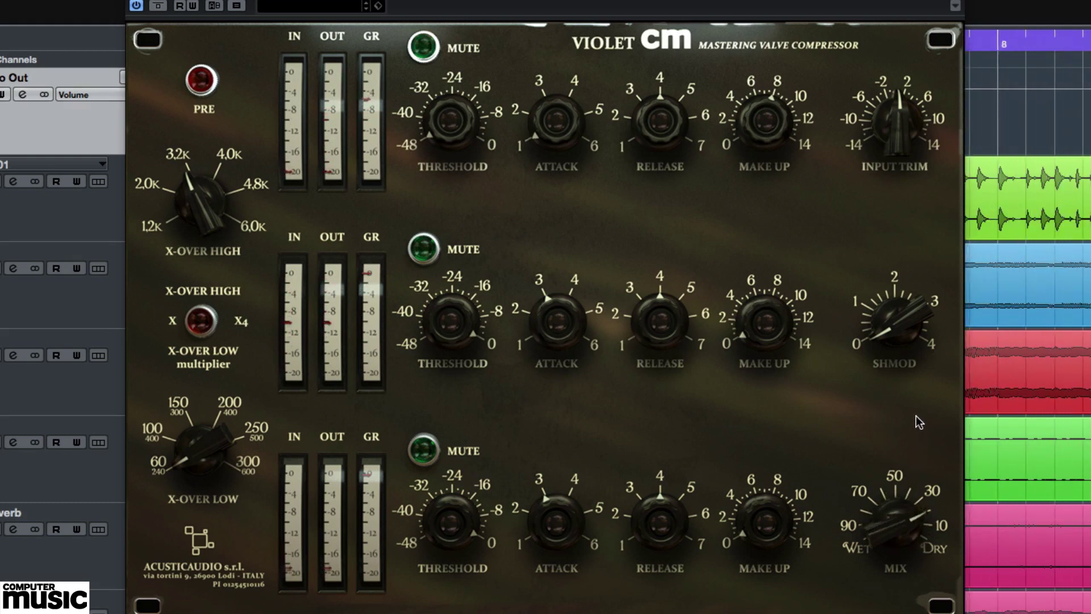
# Bypass and re-enable the Stereo Out compressor repeatedly to compare the mix with and without it, and select the Break-01 track.
pyautogui.click(159, 7)
pyautogui.click(159, 7)
pyautogui.click(159, 6)
pyautogui.click(159, 7)
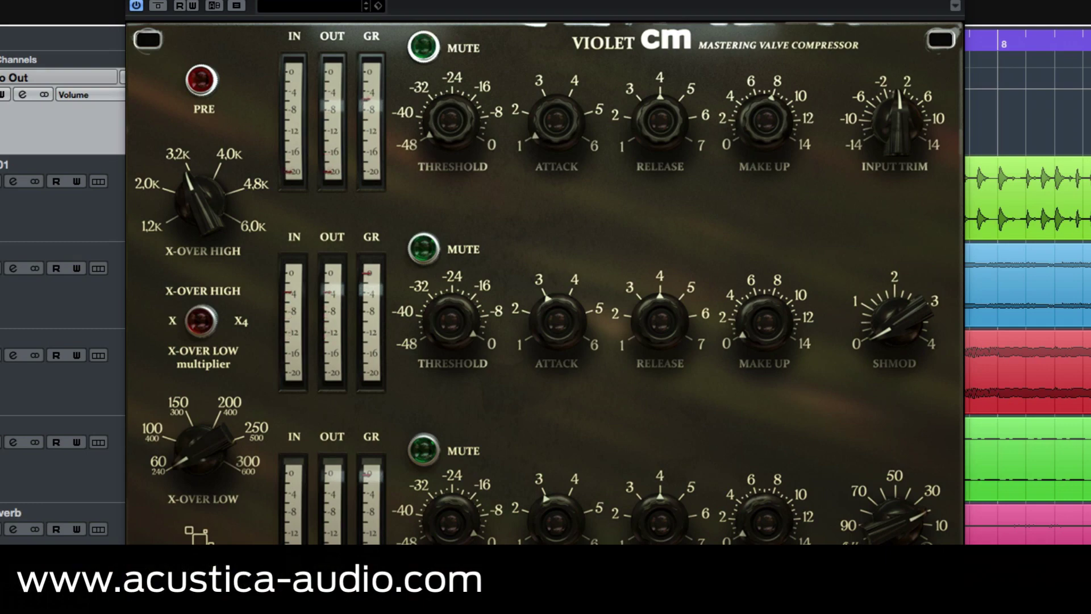
pyautogui.click(34, 212)
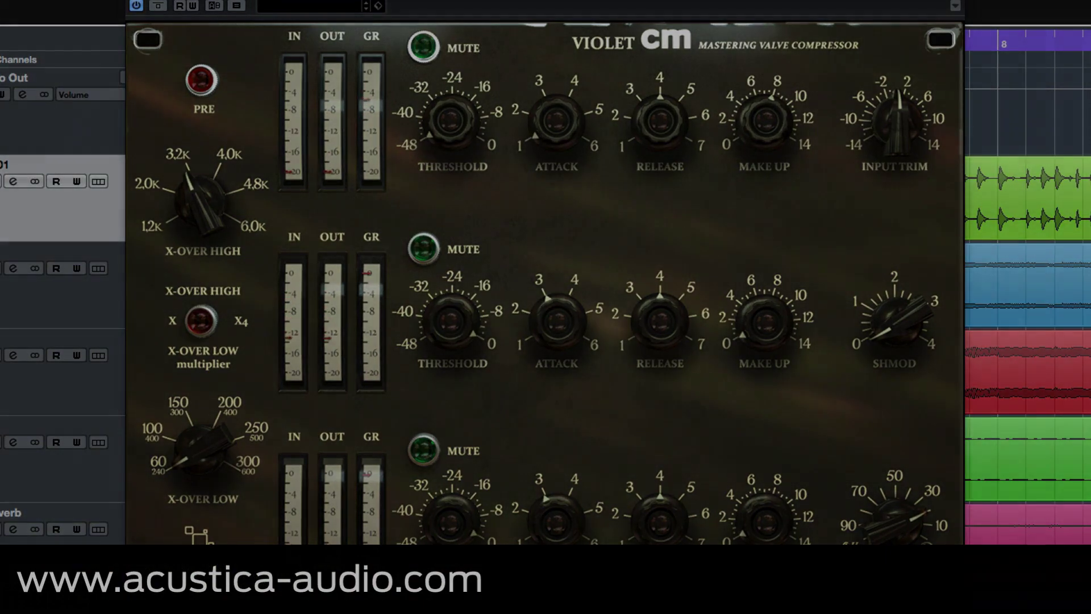